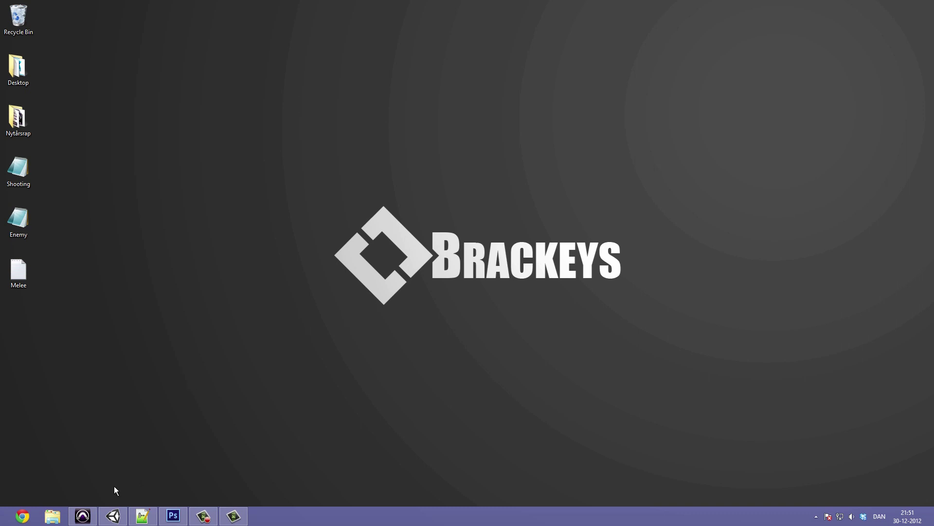
Step: Select the Idle and Sprint clips together and drop them into the Animations folder
{"action": "left_click", "coordinate": [113, 511]}
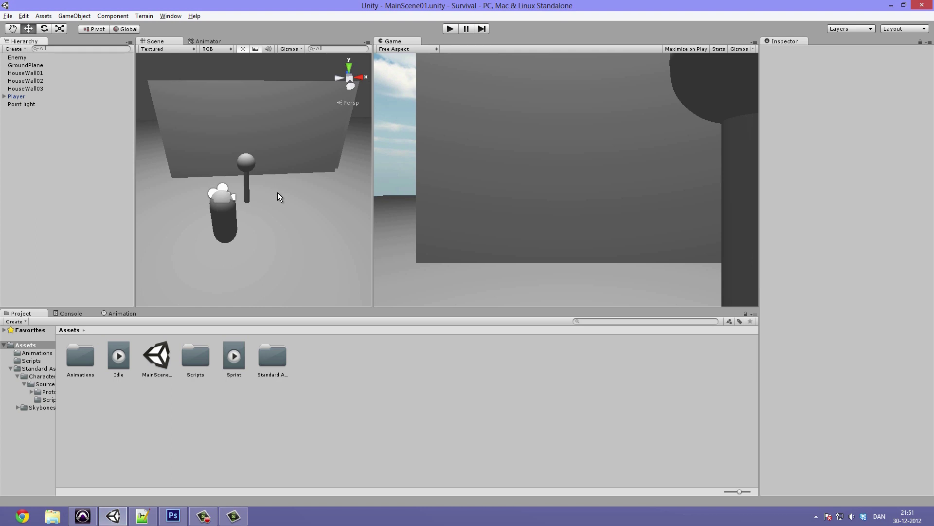
{"action": "right_click_drag", "start_coordinate": [276, 165], "coordinate": [242, 223]}
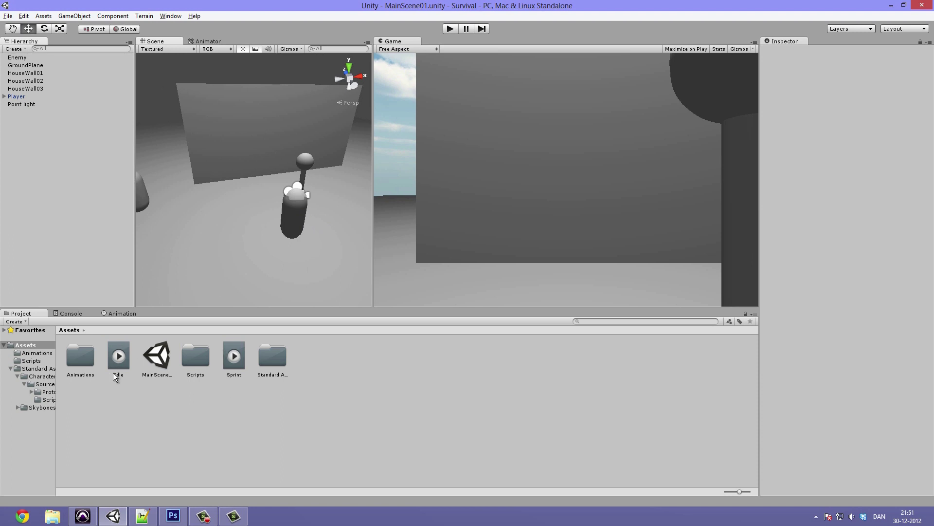
{"action": "left_click", "coordinate": [117, 356]}
{"action": "key", "text": "super"}
{"action": "key", "text": "super"}
{"action": "left_click", "coordinate": [240, 355], "text": "ctrl"}
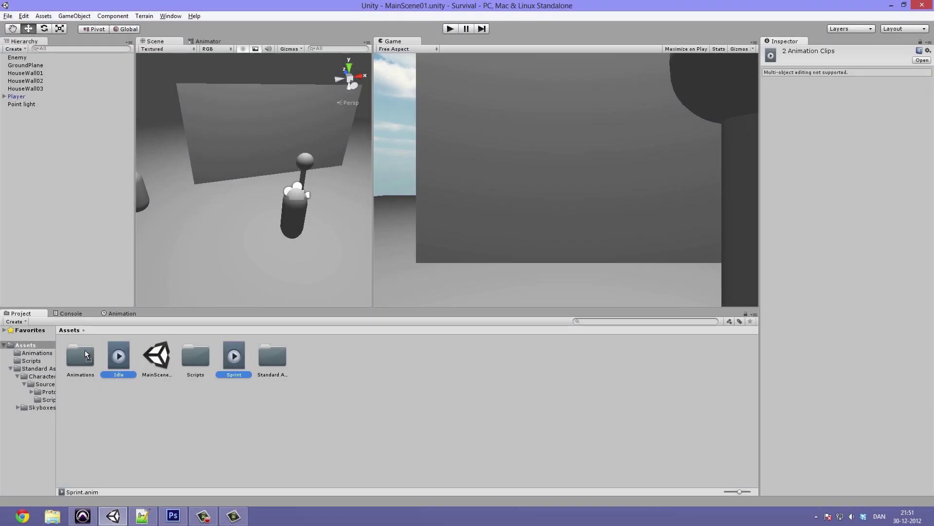
{"action": "left_click_drag", "start_coordinate": [74, 350], "coordinate": [74, 349]}
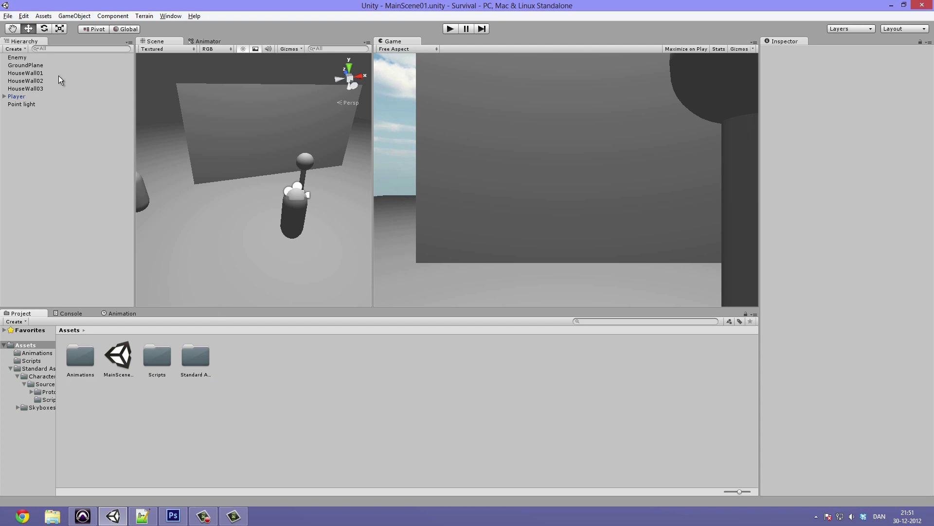
{"action": "right_click", "coordinate": [226, 418]}
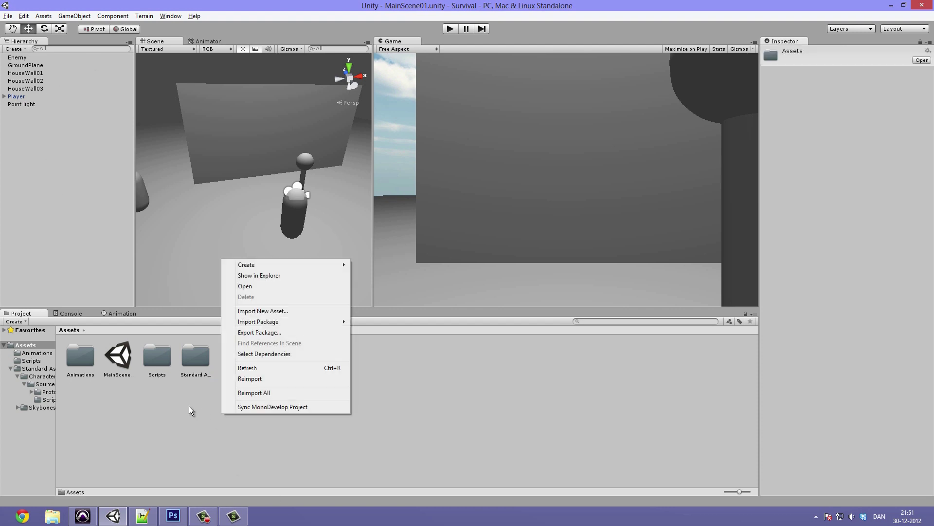
{"action": "left_click", "coordinate": [186, 403]}
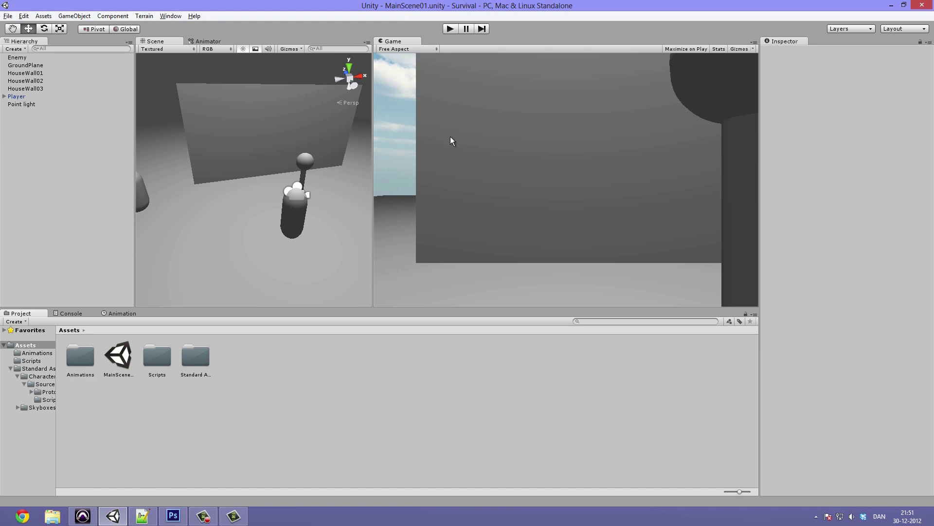
{"action": "left_click_drag", "start_coordinate": [303, 171], "coordinate": [253, 175], "text": "alt"}
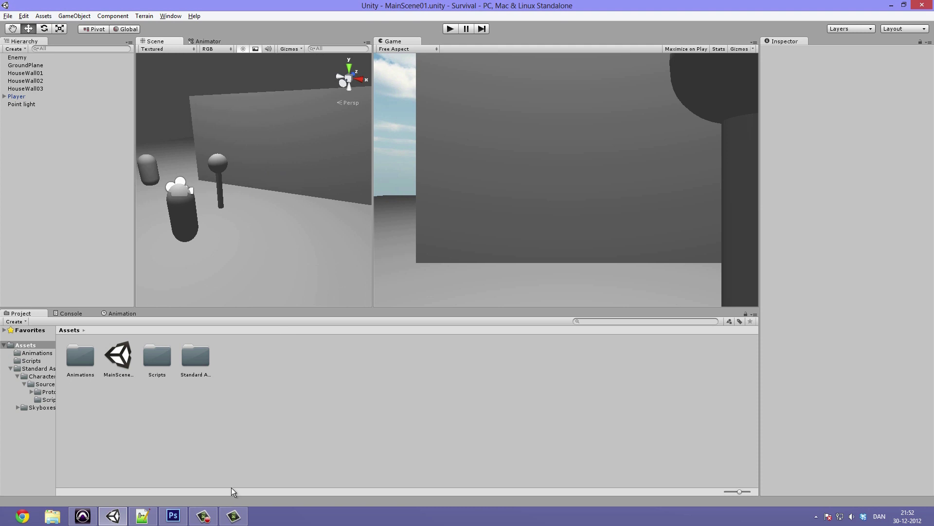
Step: Leave Unity and bring Photoshop's empty workspace to the front
{"action": "left_click", "coordinate": [223, 438]}
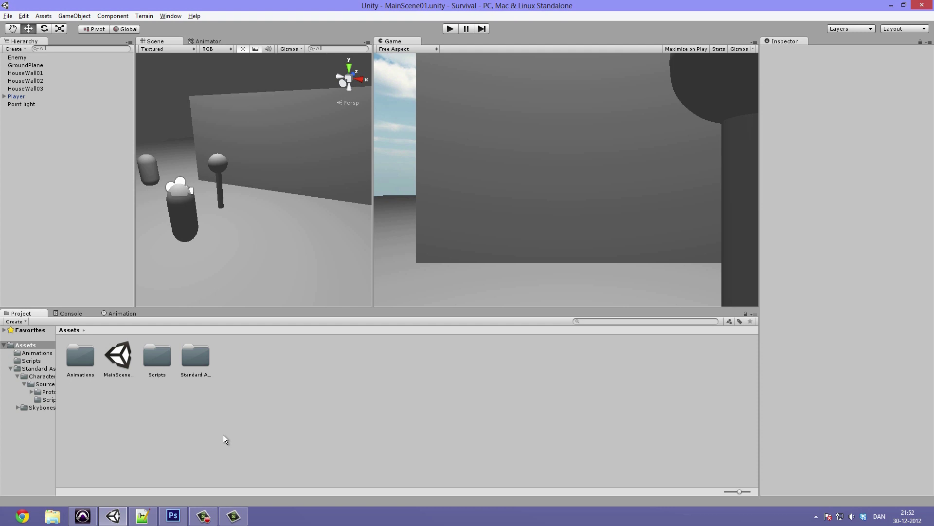
{"action": "left_click", "coordinate": [173, 516]}
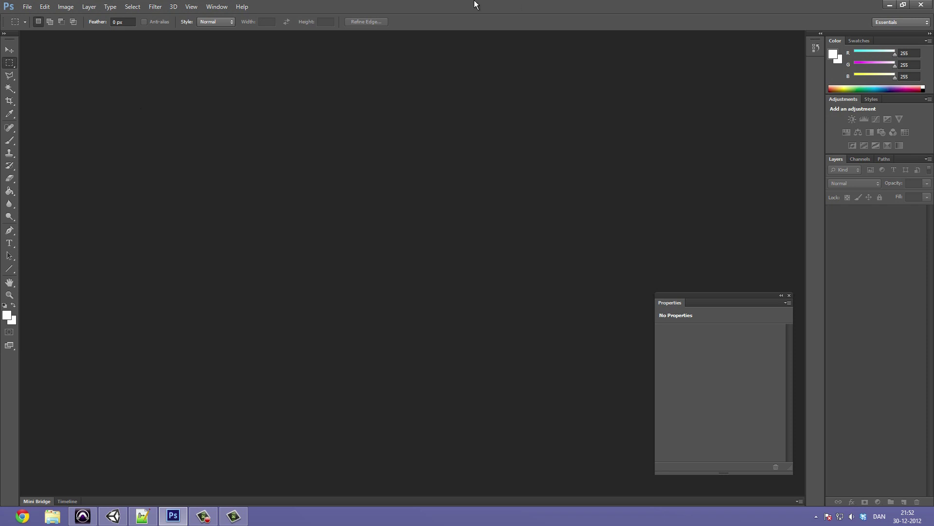
Step: Start a new document named Cursor with width 16 and height 16 pixels
{"action": "left_click", "coordinate": [28, 7]}
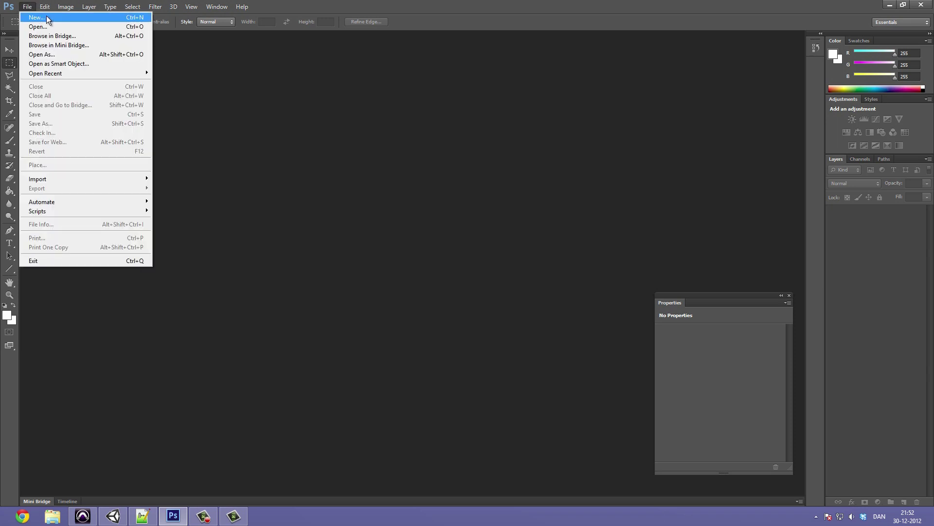
{"action": "left_click", "coordinate": [46, 17]}
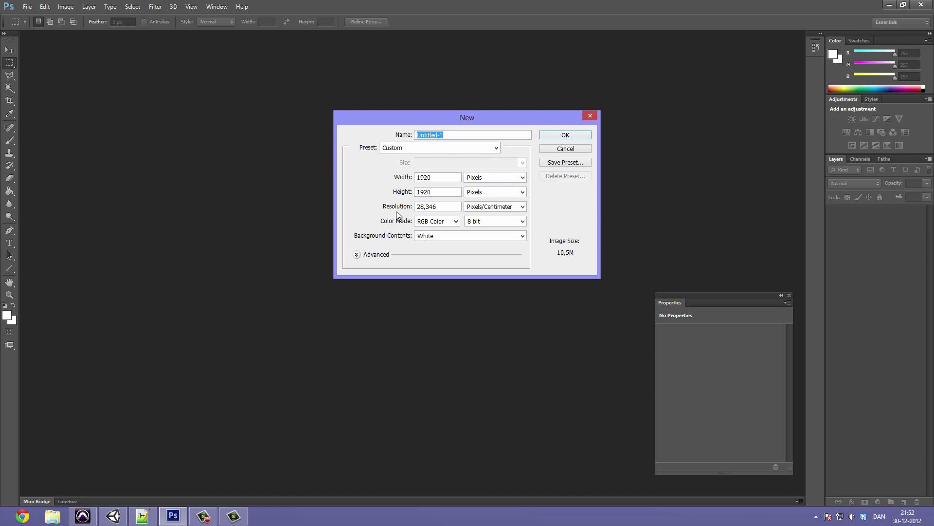
{"action": "key", "text": "BackSpace"}
{"action": "type", "text": "Cursor"}
{"action": "double_click", "coordinate": [433, 179]}
{"action": "type", "text": "16"}
{"action": "double_click", "coordinate": [446, 190]}
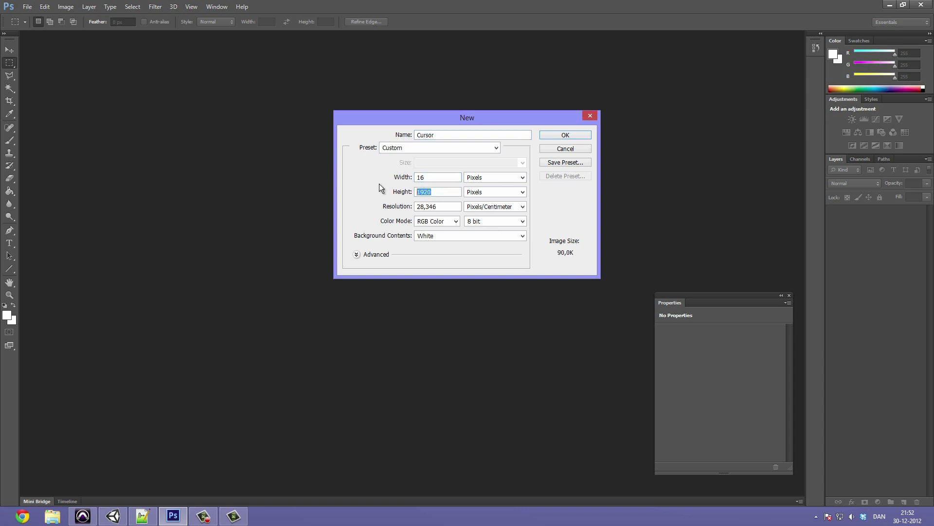
{"action": "type", "text": "16"}
Step: Create the Cursor document and zoom the tiny canvas in to 400%
{"action": "left_click", "coordinate": [556, 135]}
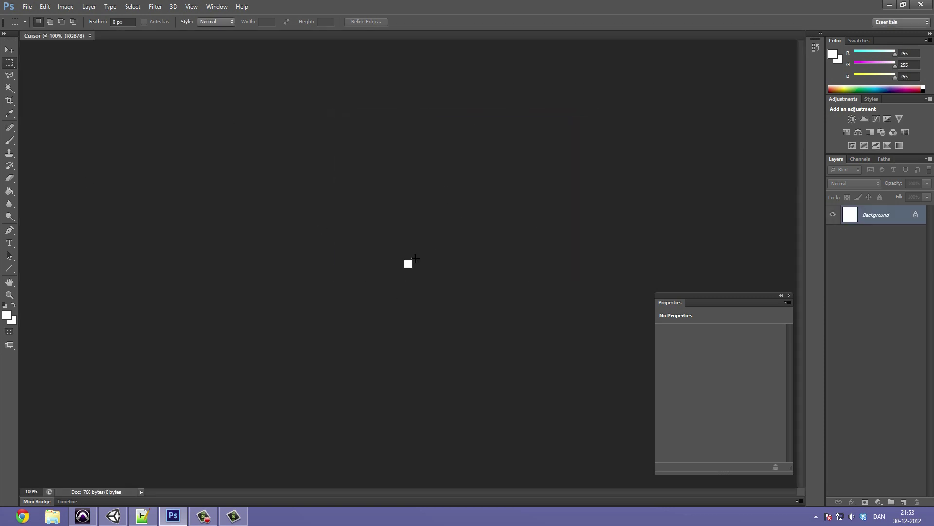
{"action": "key", "text": "z"}
{"action": "left_click", "coordinate": [408, 263]}
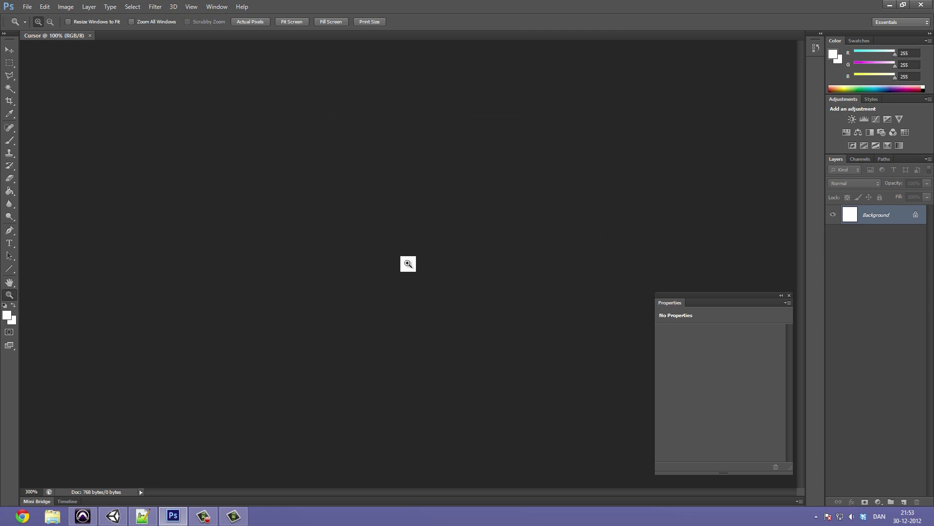
{"action": "left_click", "coordinate": [408, 264]}
{"action": "left_click", "coordinate": [408, 263]}
Step: Convert the Background into a normal layer named BG and hide it
{"action": "double_click", "coordinate": [870, 214]}
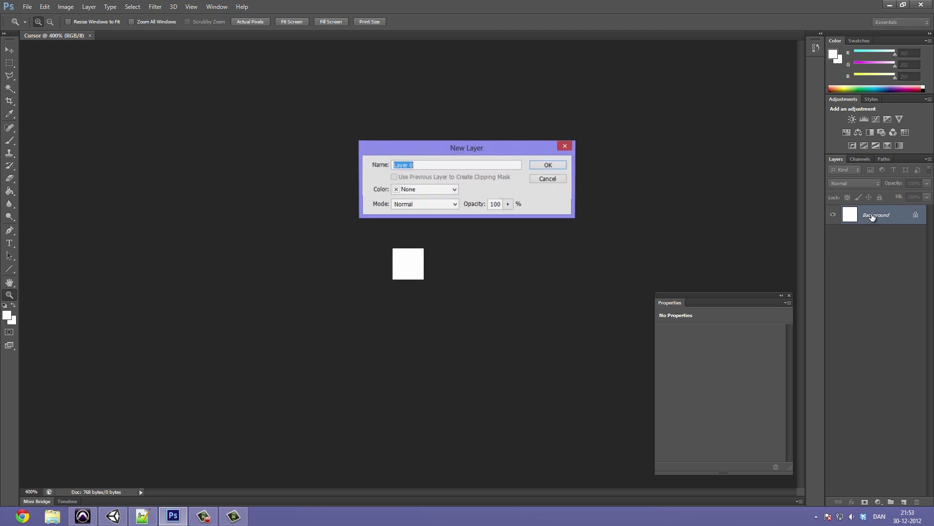
{"action": "type", "text": "BG"}
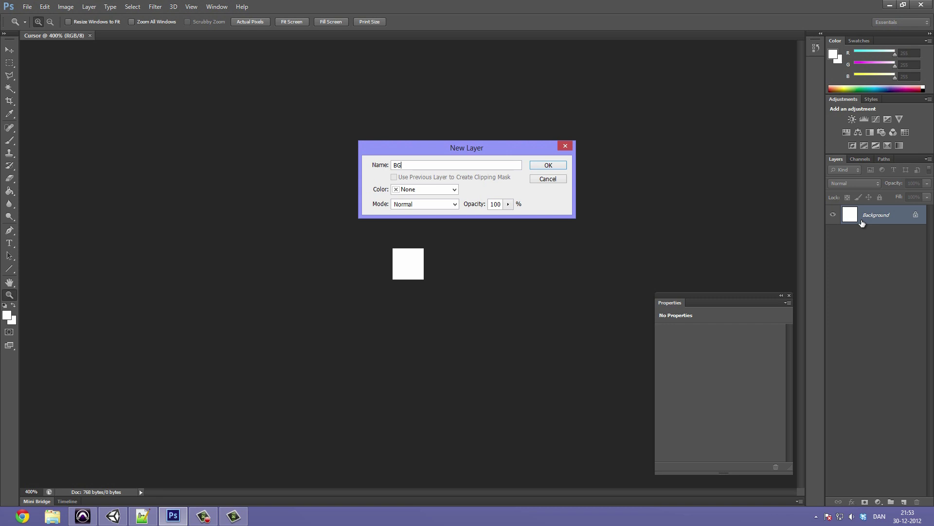
{"action": "key", "text": "Return"}
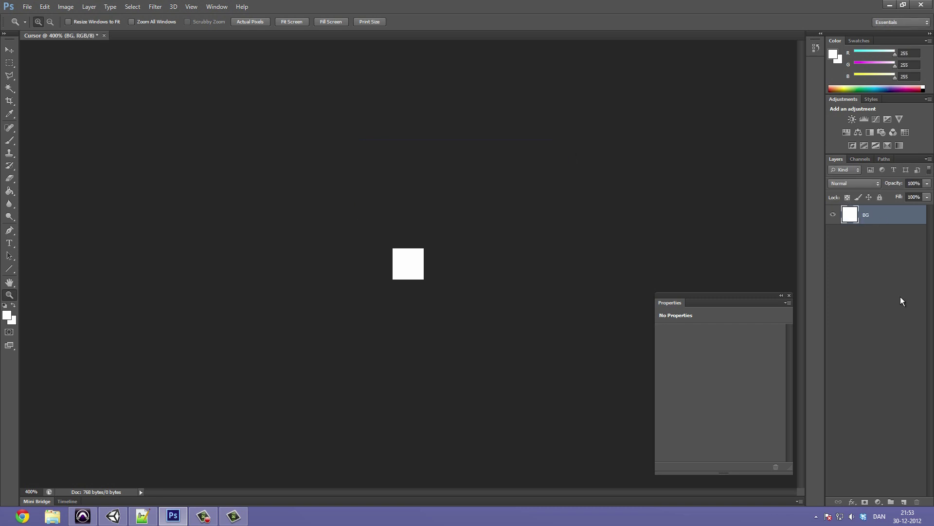
{"action": "left_click", "coordinate": [834, 216]}
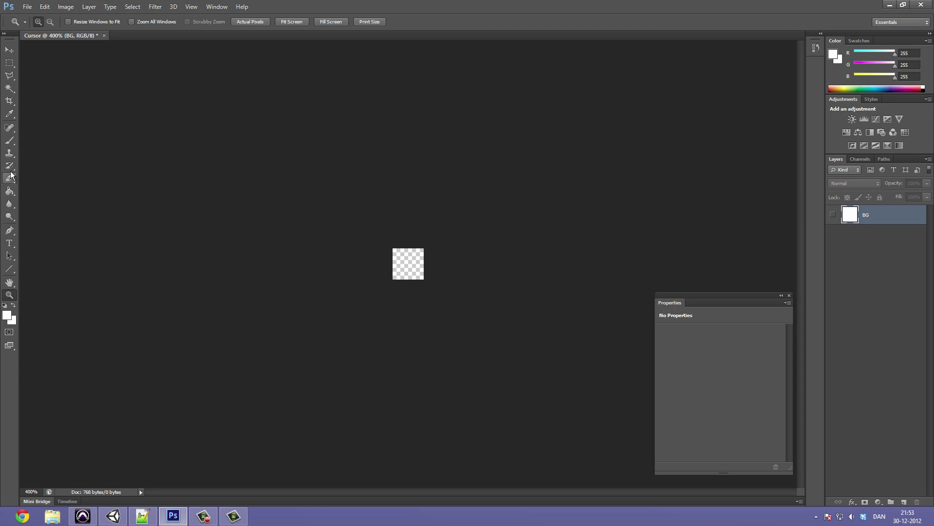
{"action": "left_click", "coordinate": [9, 282]}
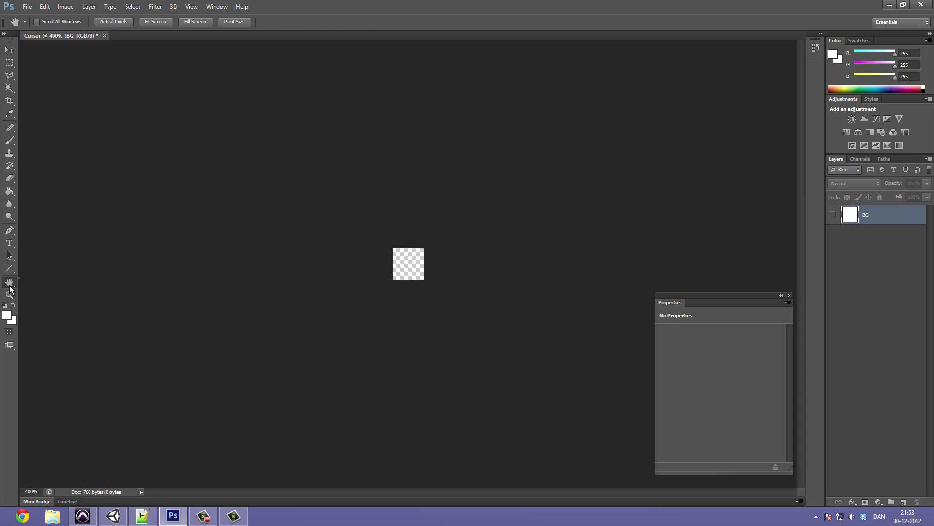
{"action": "left_click", "coordinate": [10, 231]}
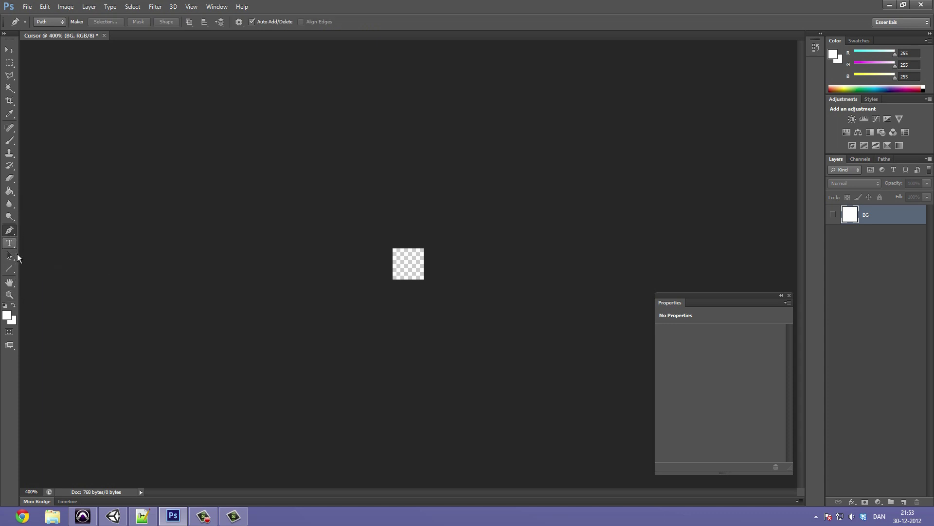
Step: Draw a white-filled ellipse covering the whole 16×16 canvas
{"action": "left_click", "coordinate": [10, 270]}
{"action": "left_click_drag", "start_coordinate": [10, 272], "coordinate": [59, 287]}
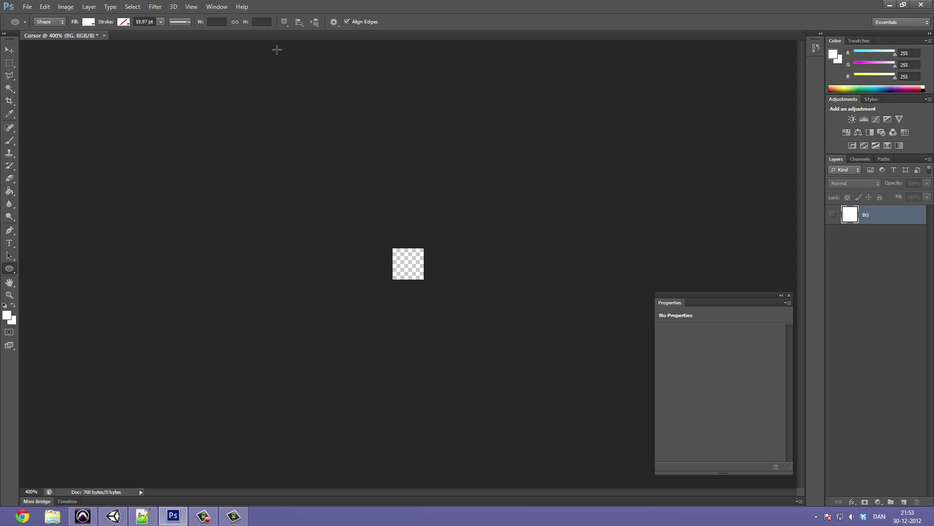
{"action": "left_click", "coordinate": [89, 22]}
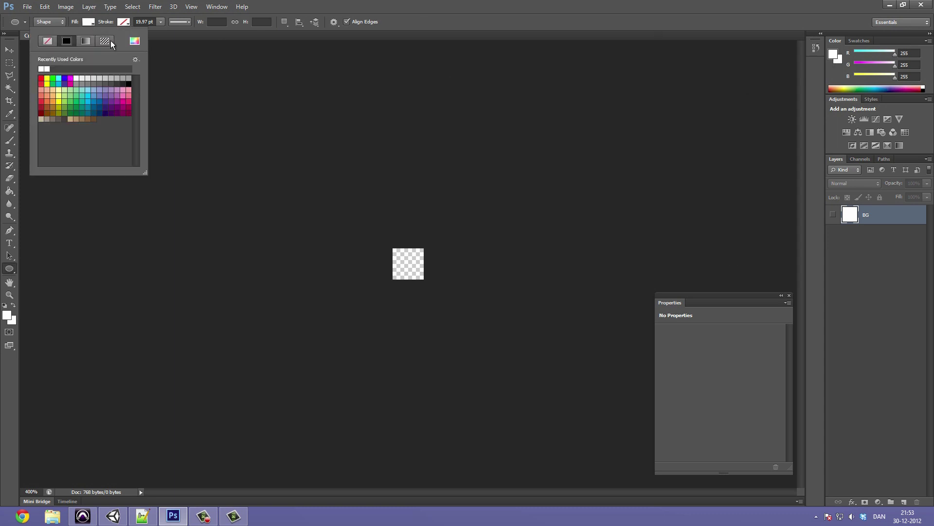
{"action": "left_click", "coordinate": [78, 79]}
{"action": "left_click", "coordinate": [408, 263]}
{"action": "left_click_drag", "start_coordinate": [407, 263], "coordinate": [430, 248]}
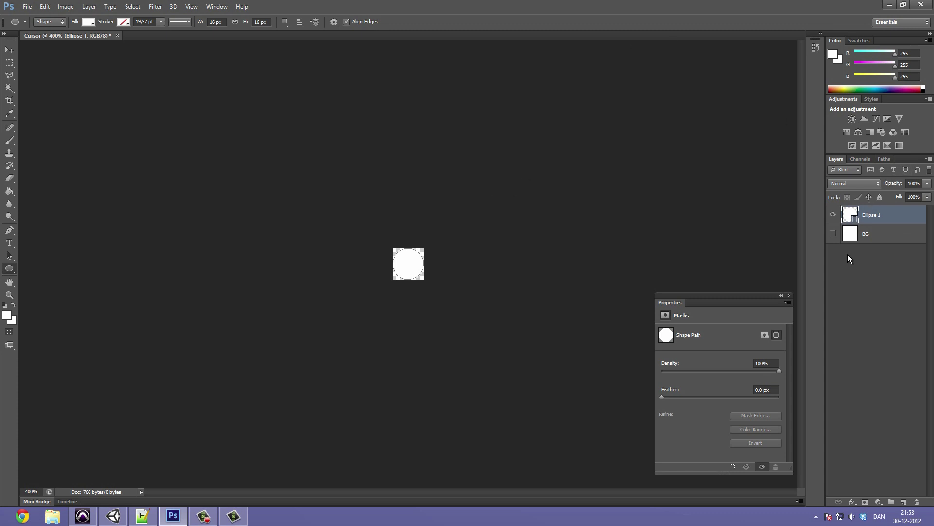
Step: Set the Ellipse 1 layer's opacity to 70%
{"action": "left_click", "coordinate": [852, 272]}
{"action": "left_click", "coordinate": [871, 214]}
{"action": "left_click", "coordinate": [914, 183]}
{"action": "type", "text": "70"}
{"action": "key", "text": "Return"}
Step: Begin Save As and browse to the Dropbox folder on the D: drive
{"action": "left_click", "coordinate": [27, 7]}
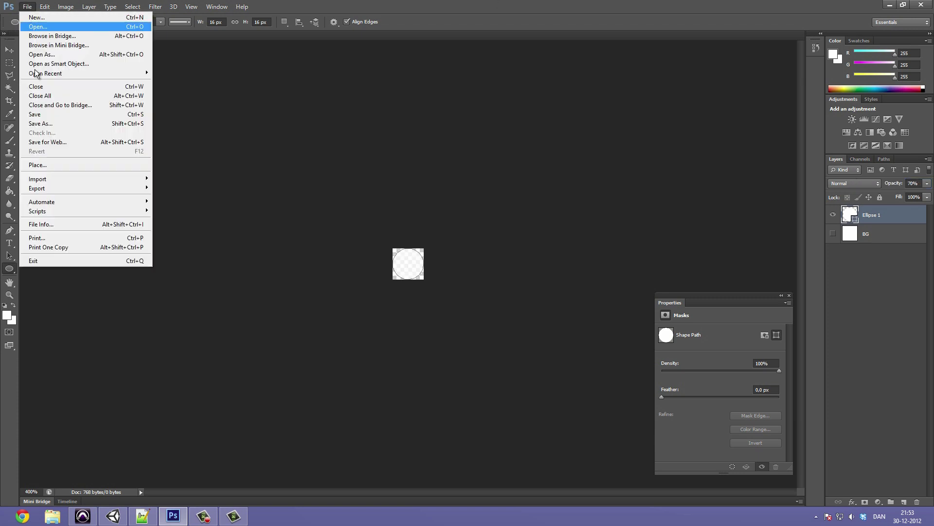
{"action": "left_click", "coordinate": [40, 123]}
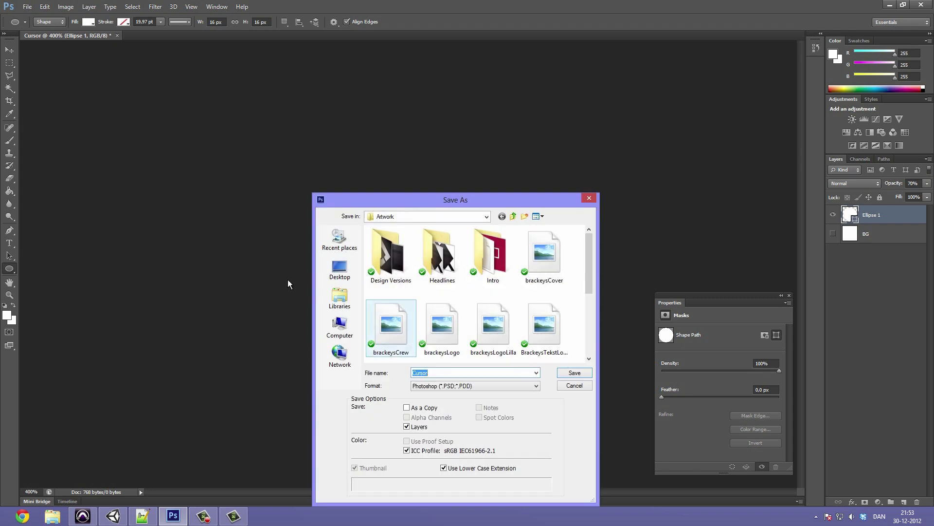
{"action": "left_click", "coordinate": [343, 299]}
{"action": "left_click", "coordinate": [340, 269]}
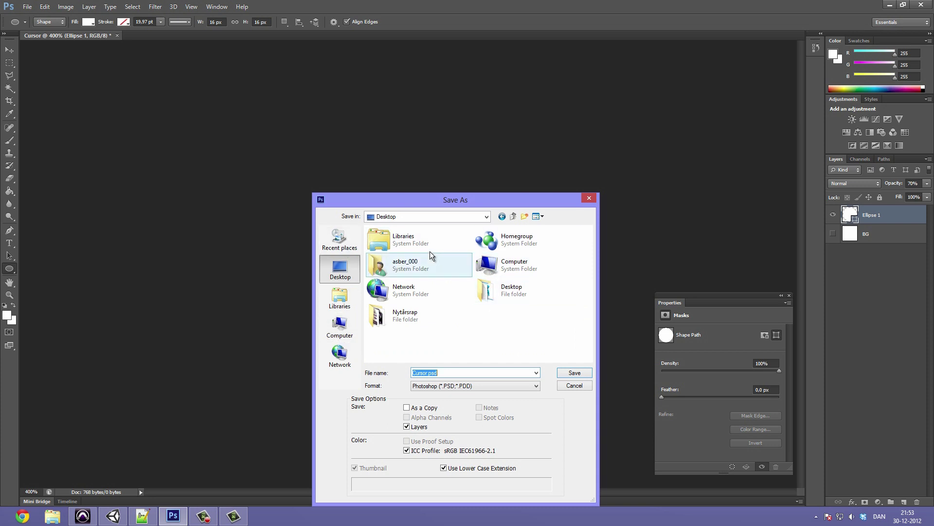
{"action": "left_click", "coordinate": [343, 330]}
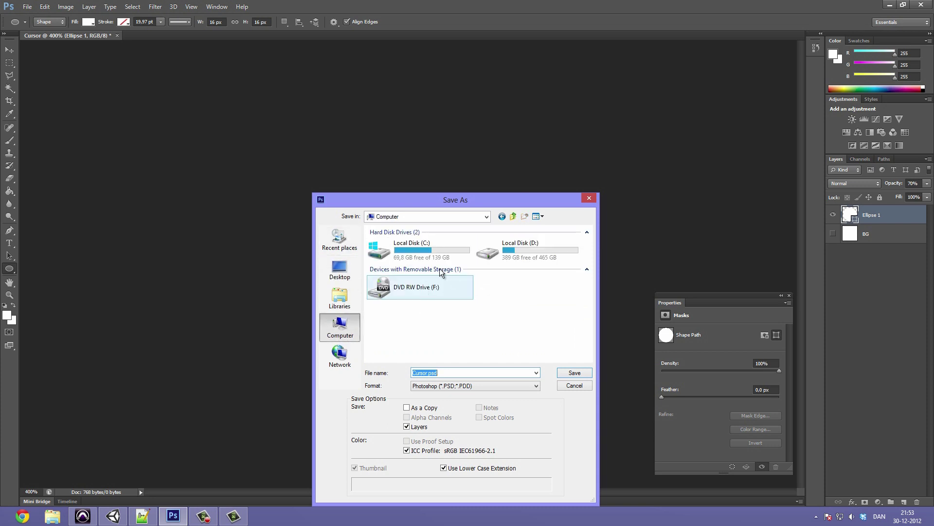
{"action": "double_click", "coordinate": [544, 250]}
{"action": "double_click", "coordinate": [431, 251]}
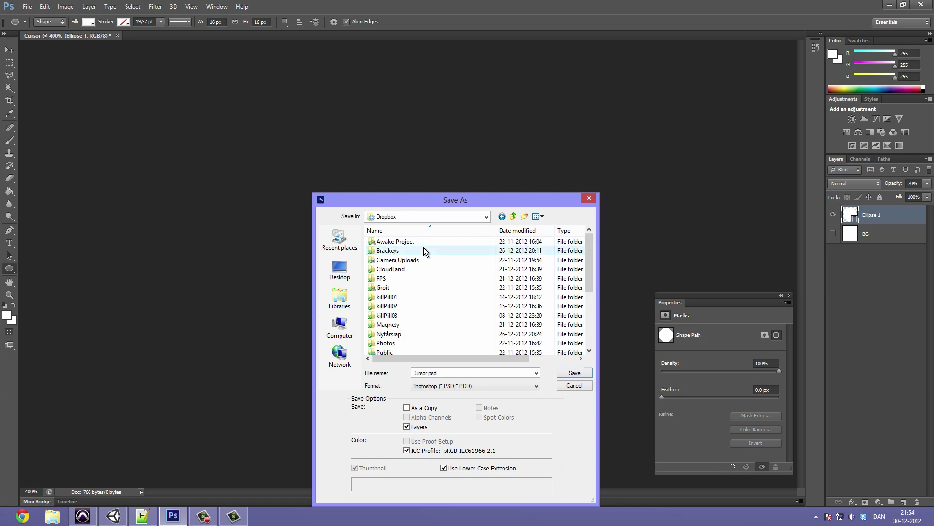
Step: Navigate from Dropbox into the Survival project's Assets folder
{"action": "double_click", "coordinate": [422, 250]}
{"action": "key", "text": "BackSpace"}
{"action": "scroll", "coordinate": [463, 270], "scroll_direction": "down", "scroll_amount": 3}
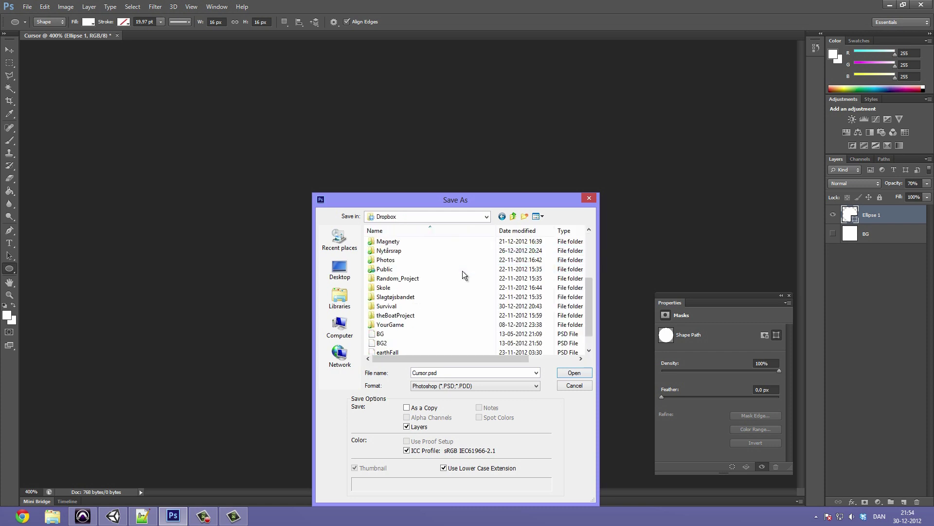
{"action": "left_click", "coordinate": [408, 288]}
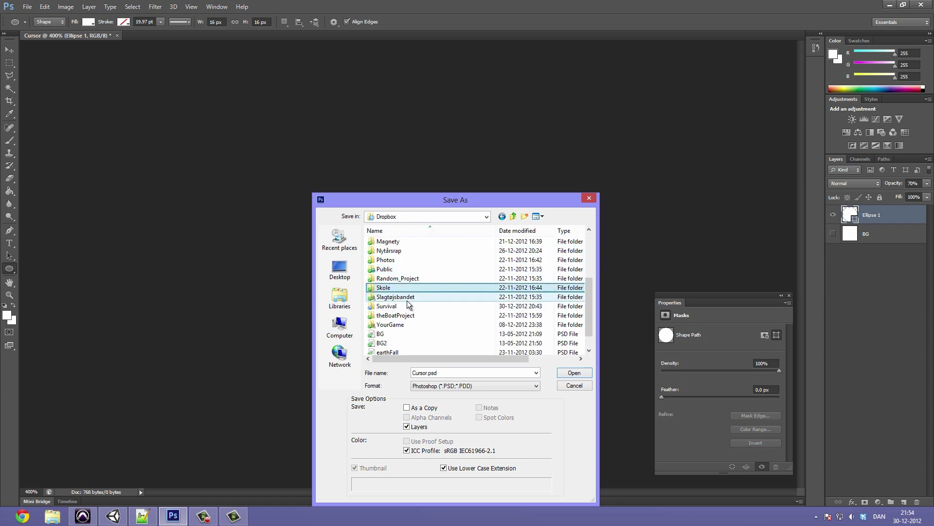
{"action": "double_click", "coordinate": [409, 306]}
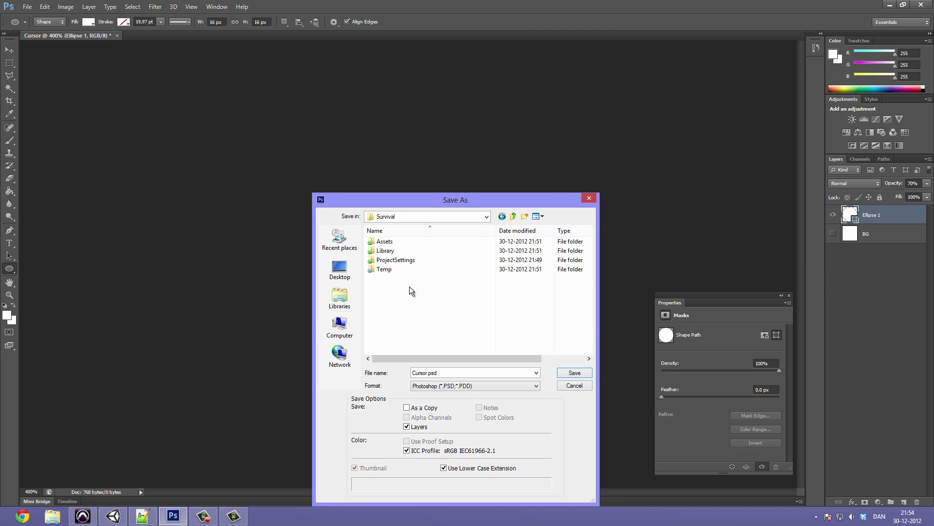
{"action": "double_click", "coordinate": [410, 242]}
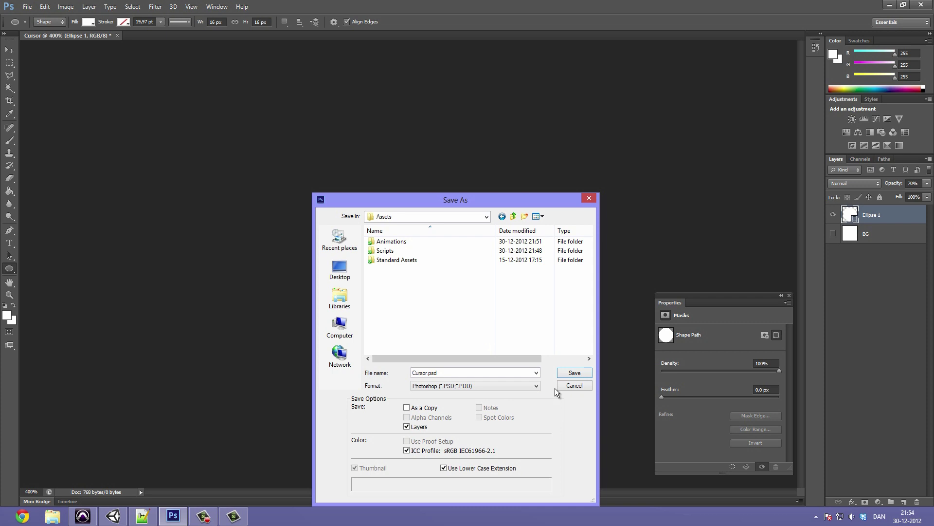
Step: Save as Cursor.psd, accepting the Photoshop Format Options, then return to Unity
{"action": "left_click", "coordinate": [576, 373]}
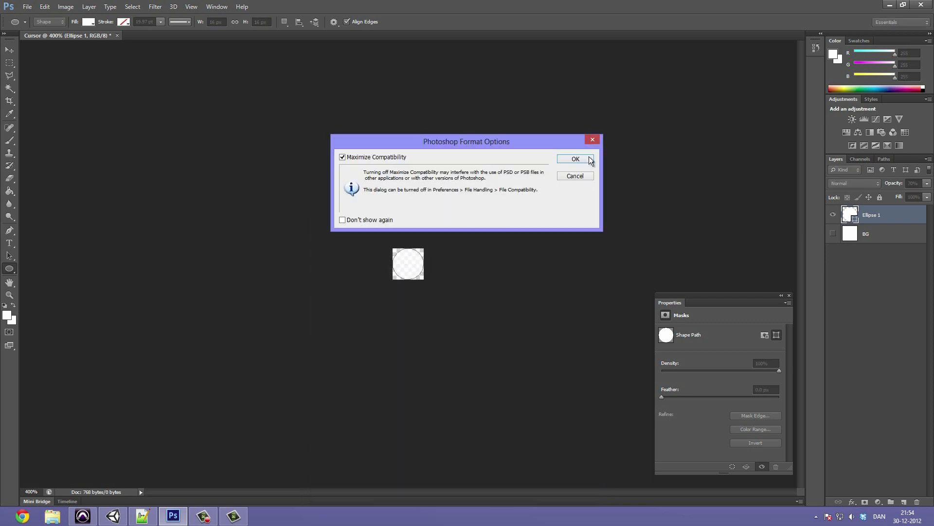
{"action": "left_click", "coordinate": [590, 158]}
{"action": "left_click", "coordinate": [113, 516]}
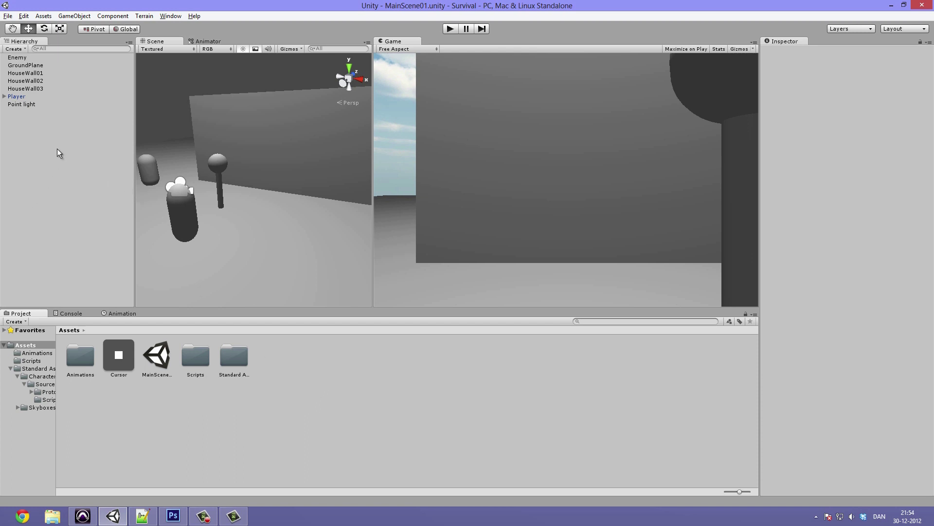
Step: Create a GUI Texture object from GameObject > Create Other > GUI Texture
{"action": "left_click", "coordinate": [84, 16]}
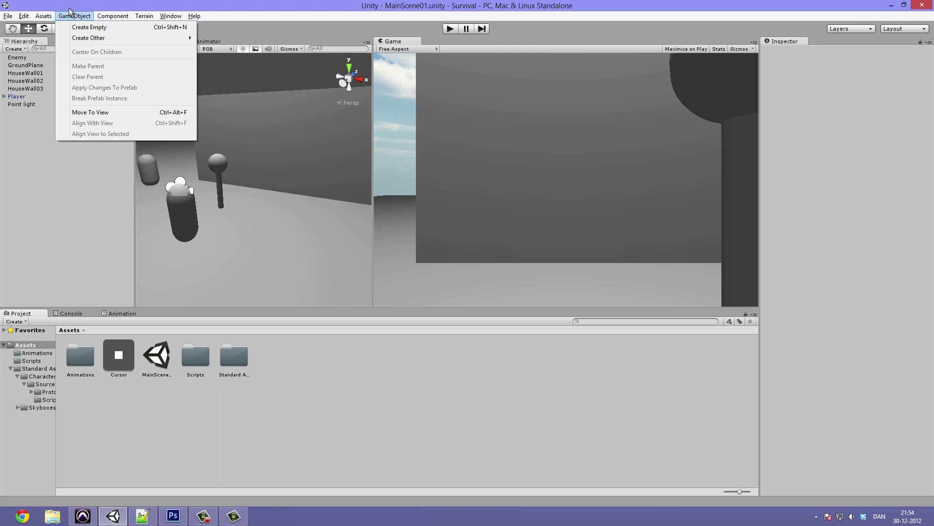
{"action": "mouse_move", "coordinate": [100, 40]}
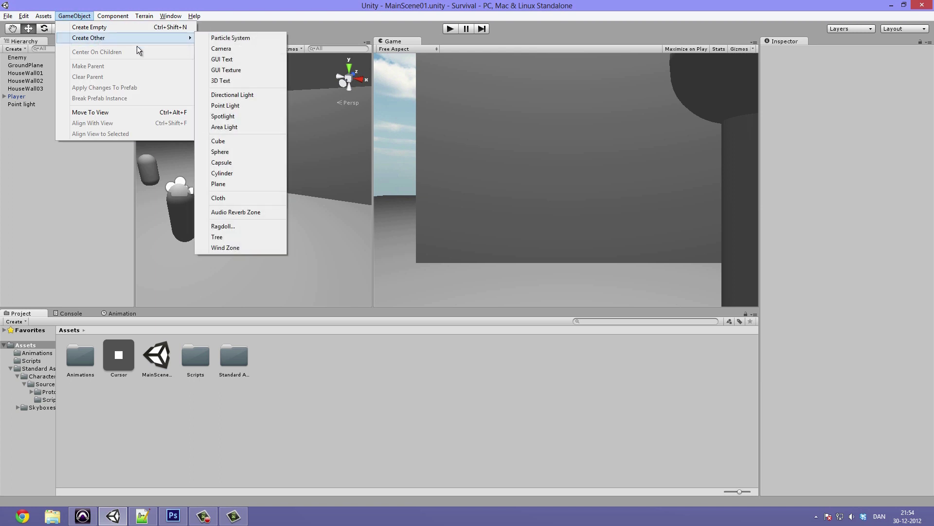
{"action": "left_click", "coordinate": [261, 74]}
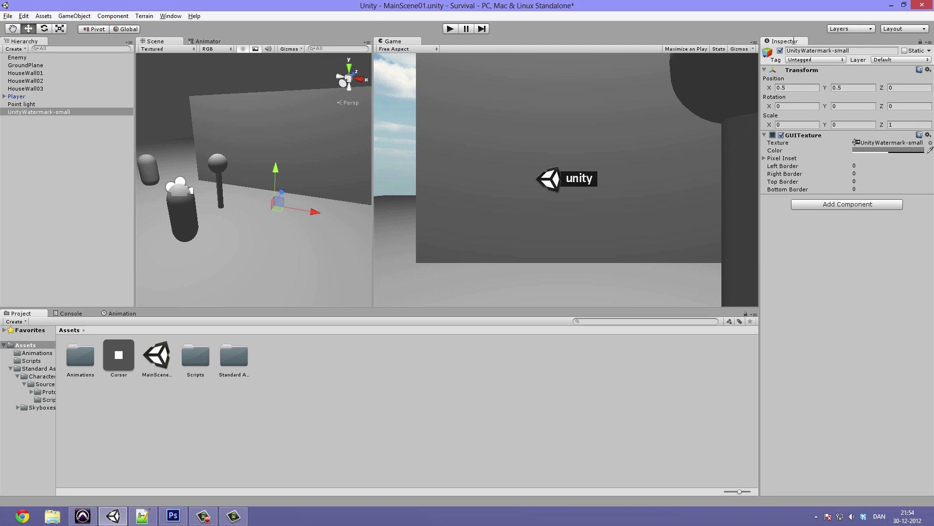
Step: Try 0 for Position X and Y, then undo back to 0.5
{"action": "left_click", "coordinate": [812, 85]}
{"action": "type", "text": "0"}
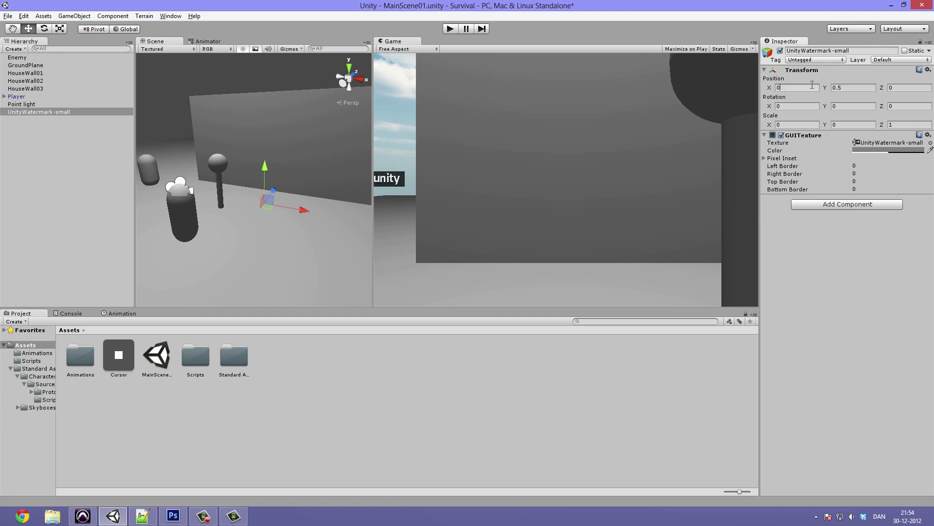
{"action": "left_click", "coordinate": [872, 88]}
{"action": "type", "text": "0"}
{"action": "key", "text": "ctrl+z"}
{"action": "key", "text": "ctrl+z"}
Step: Scrub the texture's Position Z to 0.44
{"action": "left_click", "coordinate": [792, 88]}
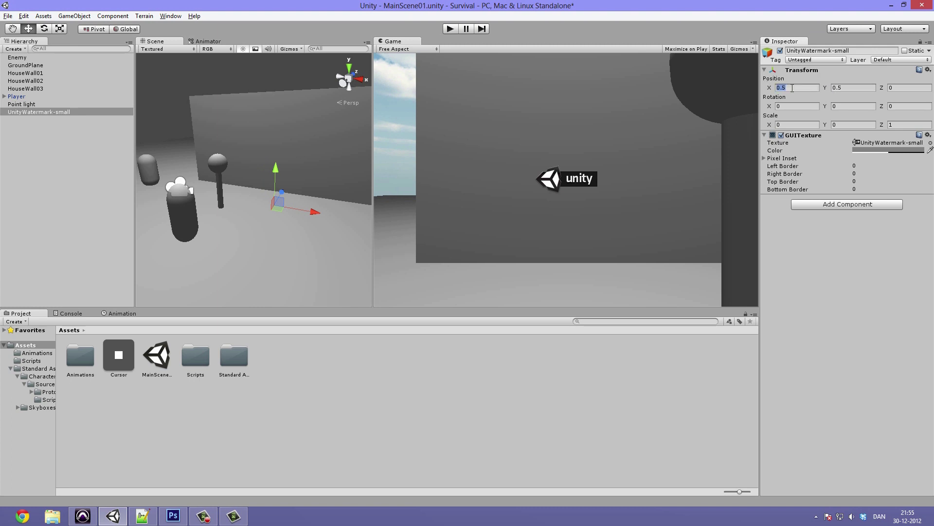
{"action": "left_click", "coordinate": [876, 88]}
{"action": "left_click", "coordinate": [905, 88]}
{"action": "key", "text": "Return"}
{"action": "left_click_drag", "start_coordinate": [882, 88], "coordinate": [539, 156]}
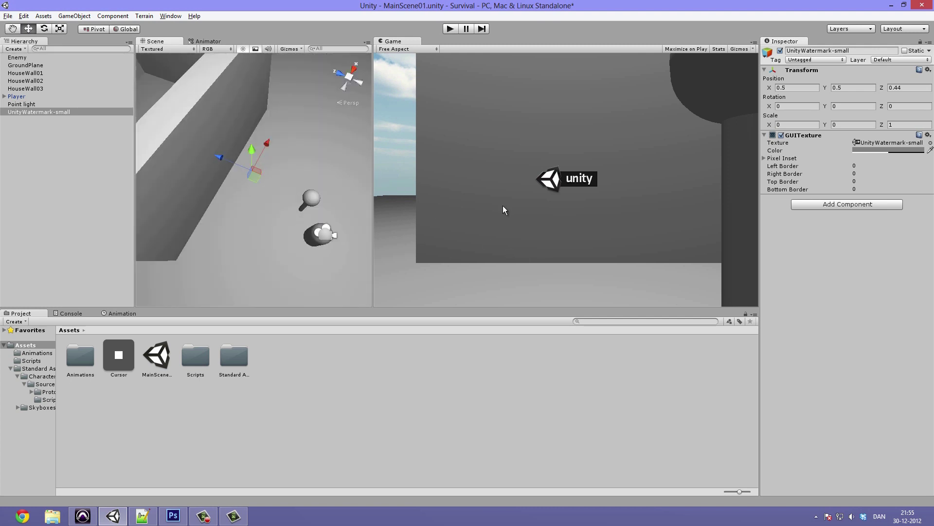
{"action": "left_click", "coordinate": [532, 209]}
{"action": "key", "text": "ctrl+p"}
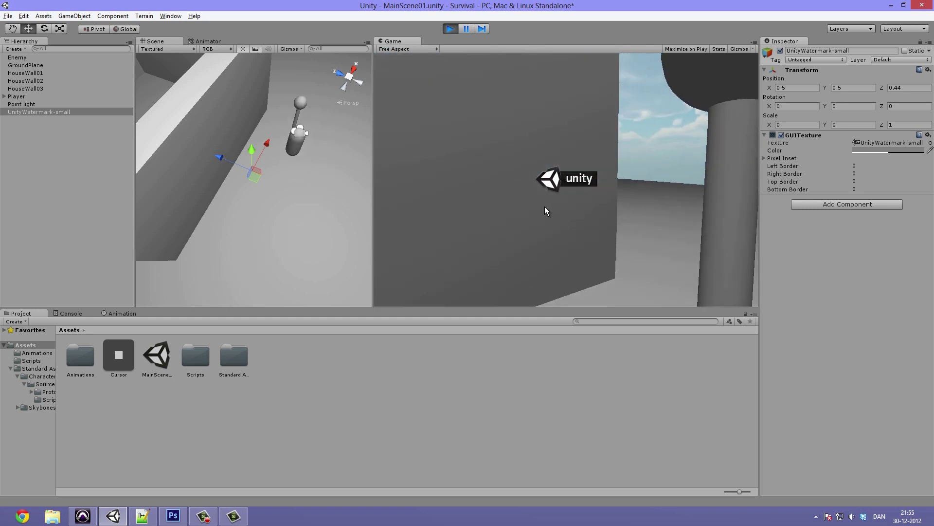
{"action": "key", "text": "ctrl+p"}
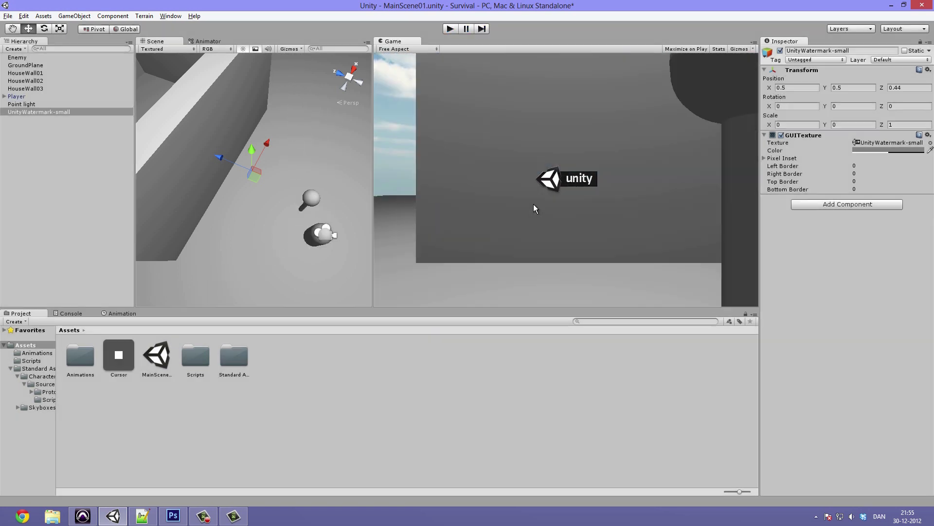
Step: Set Position Z to 0, try 0 for X and Y, then undo them back to 0.5
{"action": "left_click", "coordinate": [902, 87]}
{"action": "type", "text": "0"}
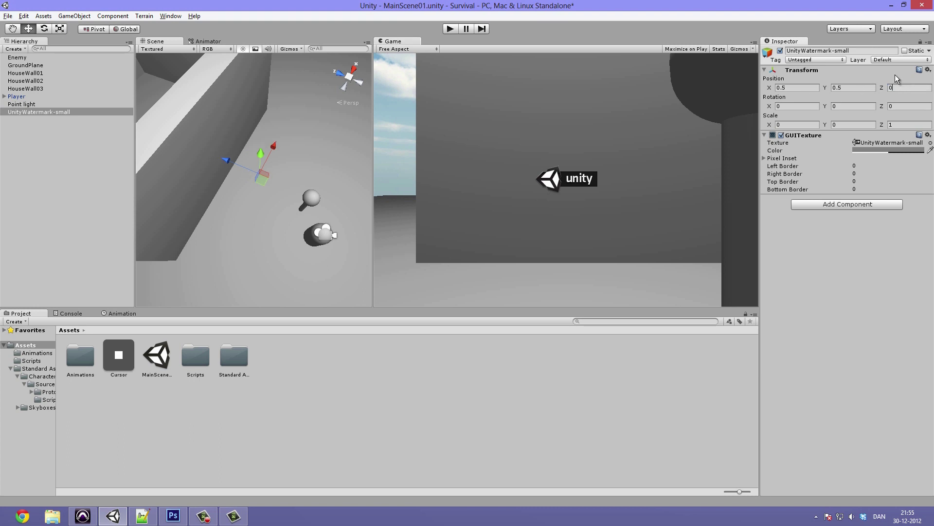
{"action": "left_click", "coordinate": [806, 88]}
{"action": "type", "text": "0"}
{"action": "left_click", "coordinate": [838, 88]}
{"action": "type", "text": "0"}
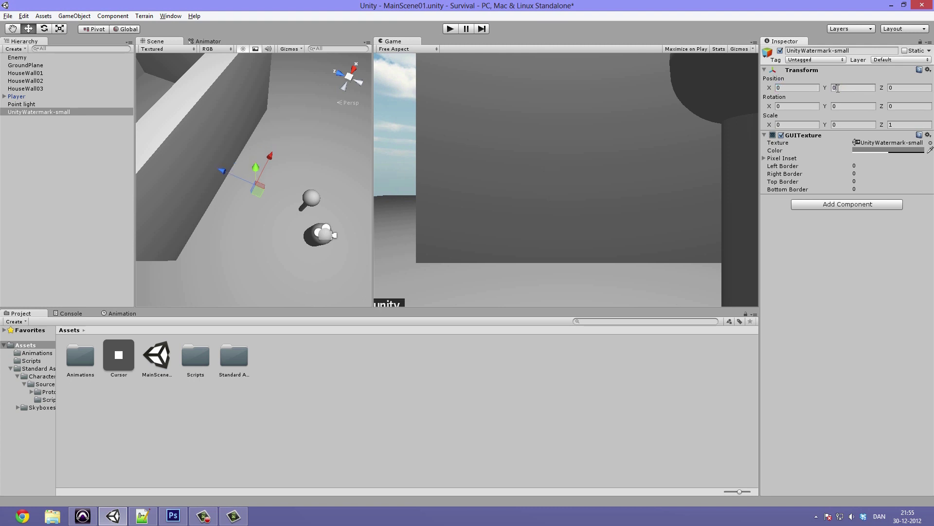
{"action": "key", "text": "ctrl+z"}
{"action": "key", "text": "ctrl+z"}
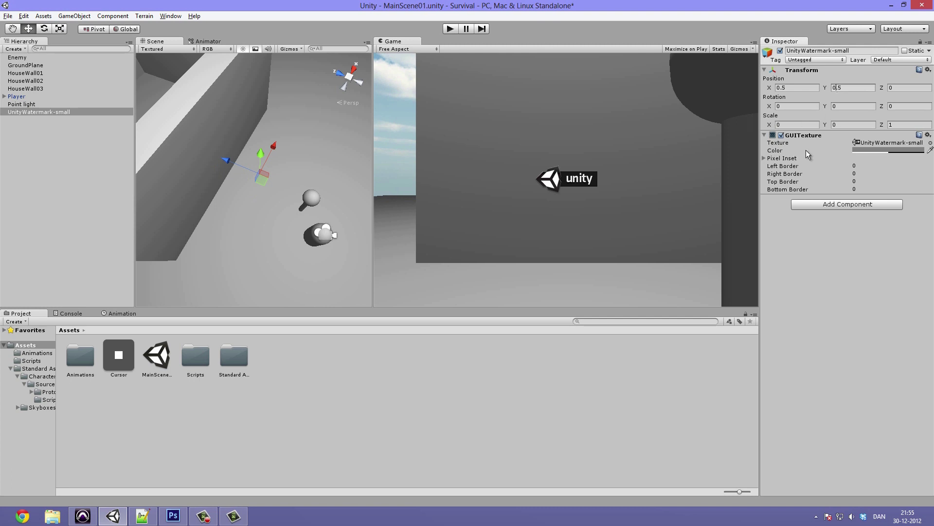
Step: Expand Pixel Inset to show X -64, Y -29, Width 128, Height 58
{"action": "left_click", "coordinate": [772, 160]}
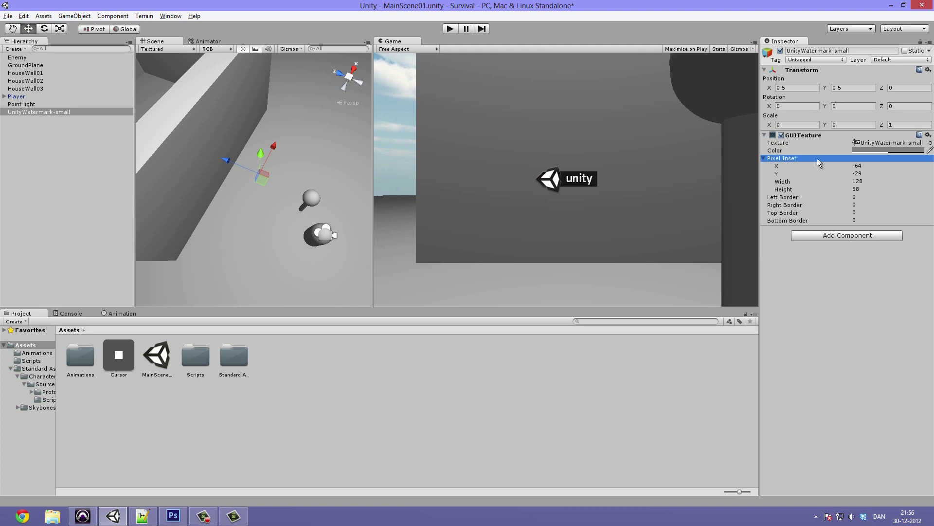
Step: Drop the Cursor image into the GUI Texture's Texture slot, showing a white oval at the Game view centre
{"action": "left_click", "coordinate": [650, 148]}
{"action": "key", "text": "shift+space"}
{"action": "key", "text": "shift+space"}
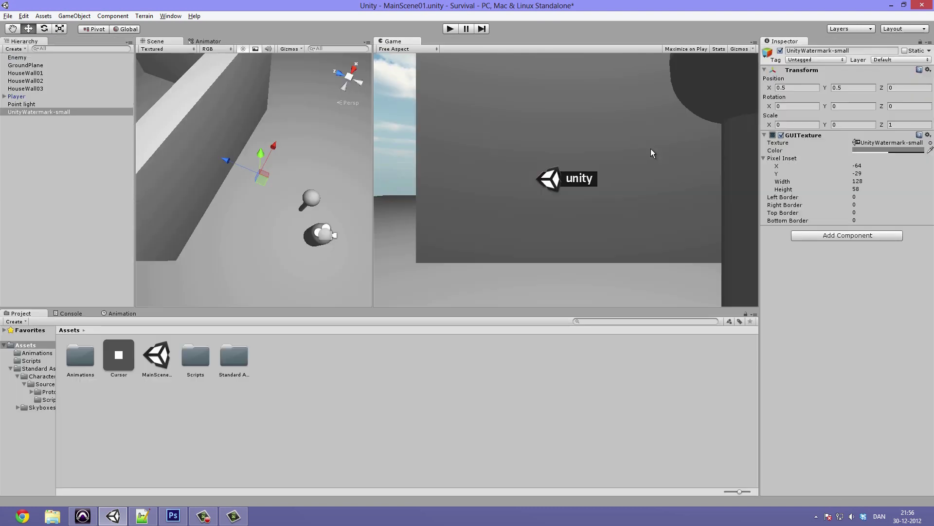
{"action": "left_click", "coordinate": [881, 165]}
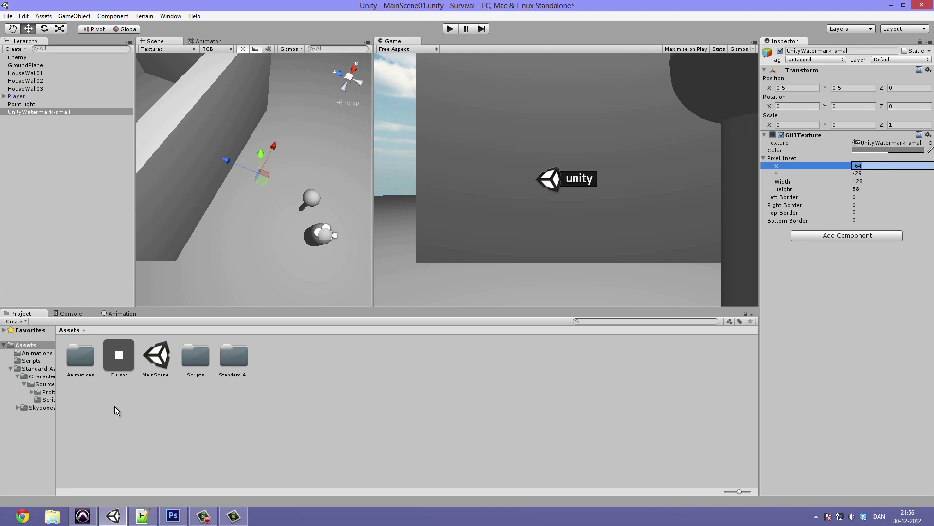
{"action": "left_click_drag", "start_coordinate": [118, 359], "coordinate": [896, 147]}
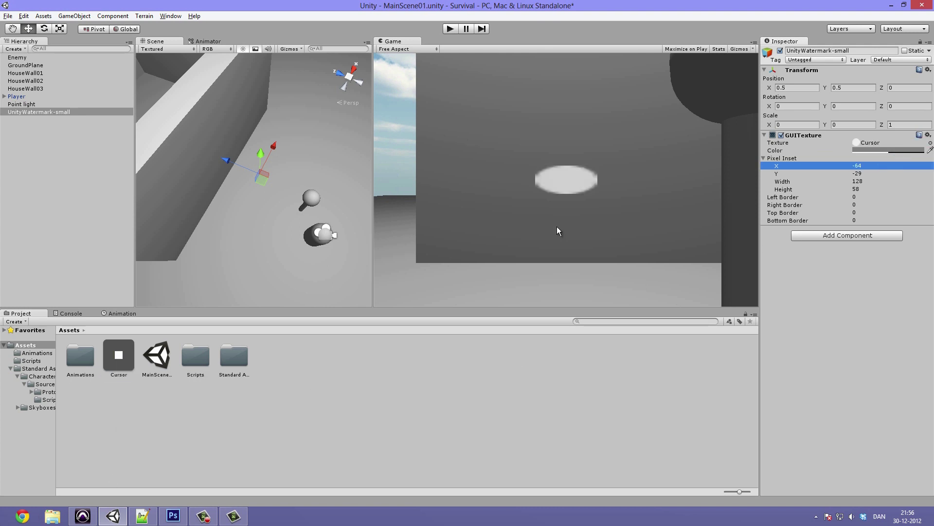
Step: Rename the Cursor texture asset to Crosshair
{"action": "left_click", "coordinate": [120, 375]}
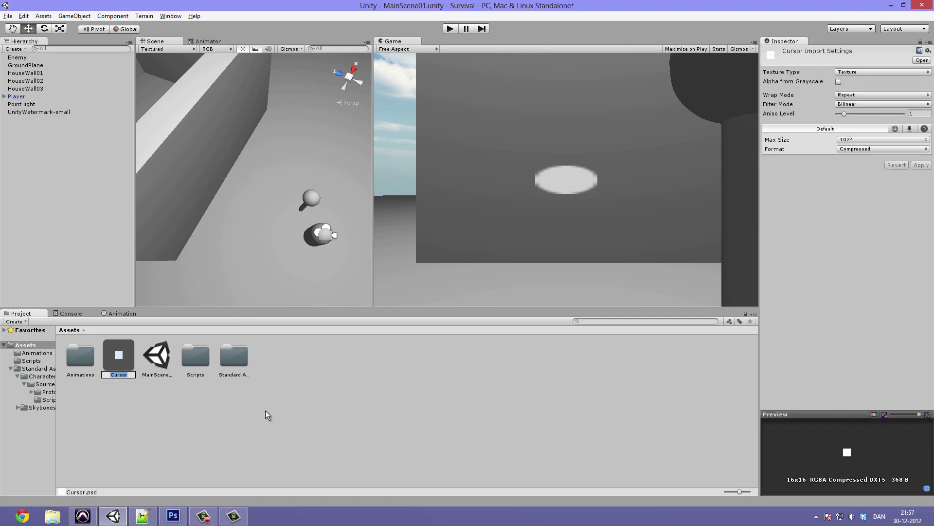
{"action": "key", "text": "BackSpace"}
{"action": "type", "text": "Crosshair"}
{"action": "key", "text": "Return"}
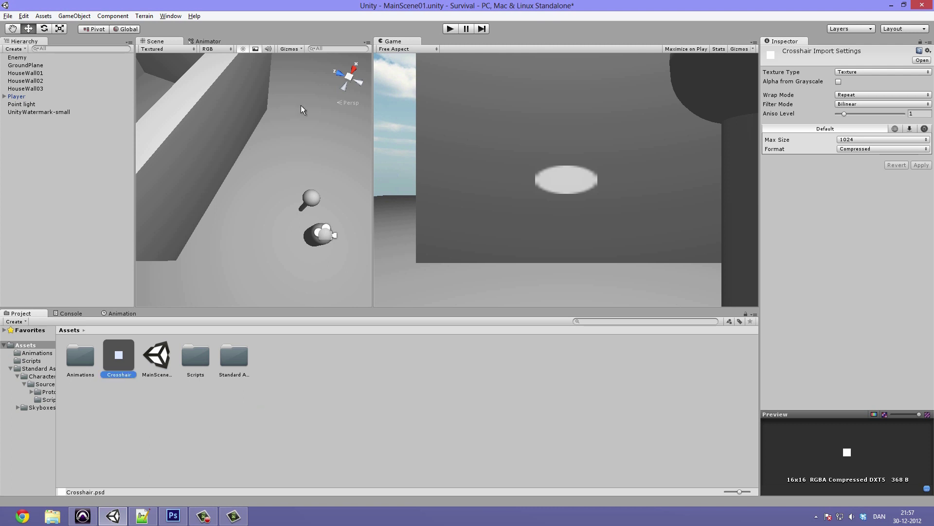
Step: Import Crosshair as a GUI texture type with Max Size 32, apply, and select UnityWatermark-small
{"action": "left_click", "coordinate": [856, 72]}
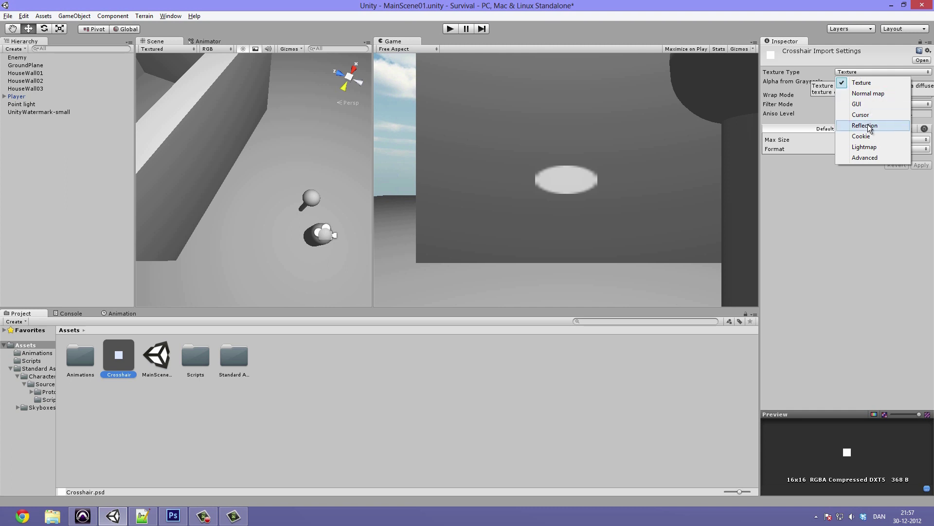
{"action": "left_click", "coordinate": [879, 105]}
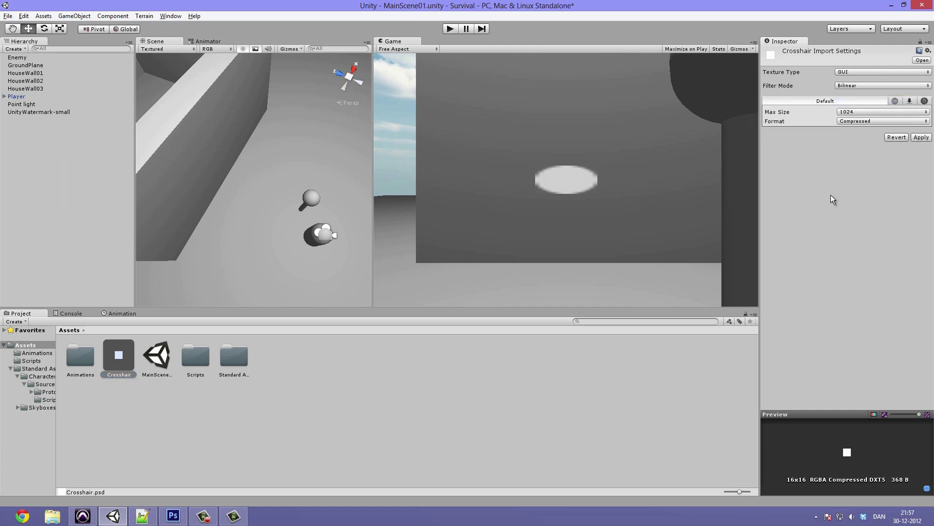
{"action": "left_click", "coordinate": [120, 354]}
{"action": "left_click", "coordinate": [864, 73]}
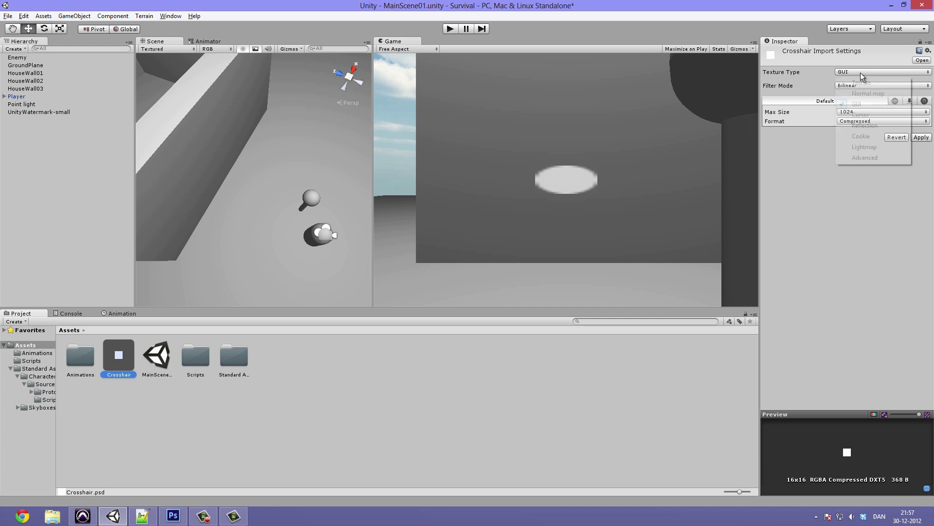
{"action": "left_click", "coordinate": [865, 104]}
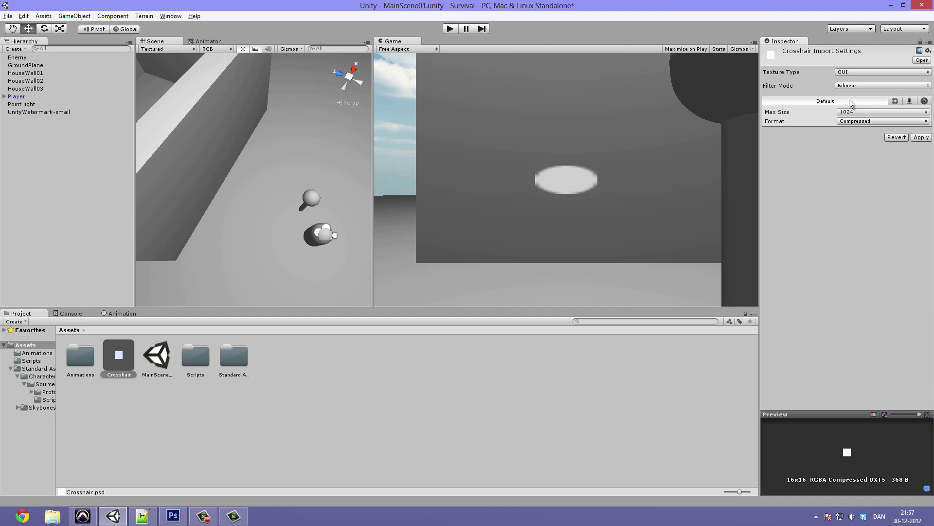
{"action": "left_click", "coordinate": [881, 72]}
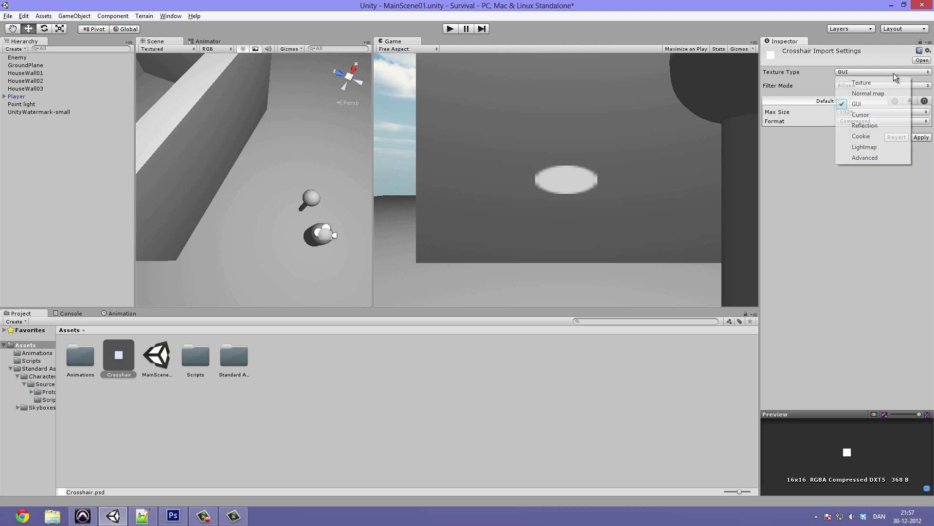
{"action": "left_click", "coordinate": [880, 218]}
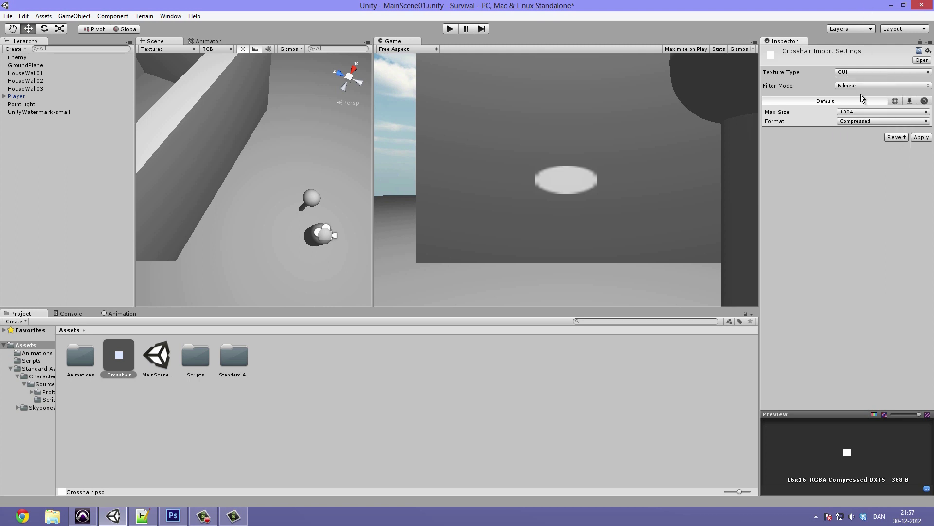
{"action": "left_click", "coordinate": [869, 110]}
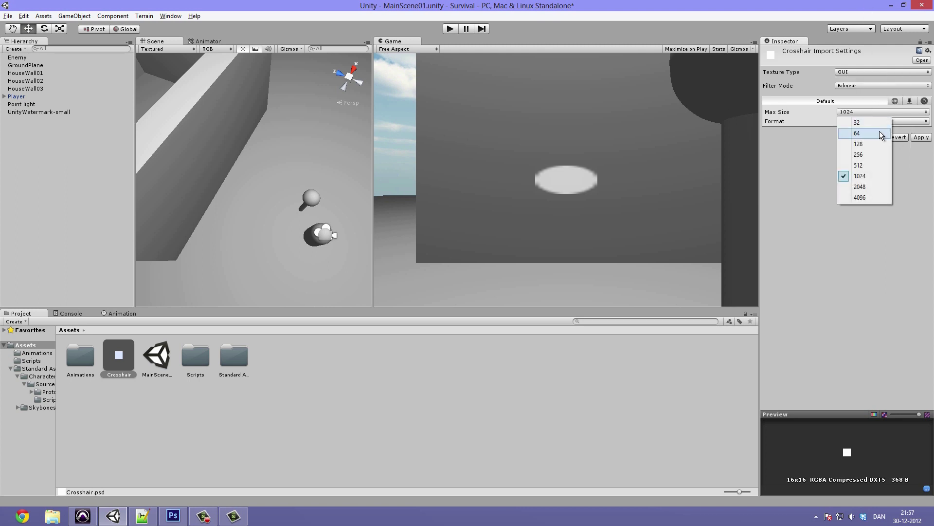
{"action": "left_click", "coordinate": [869, 123]}
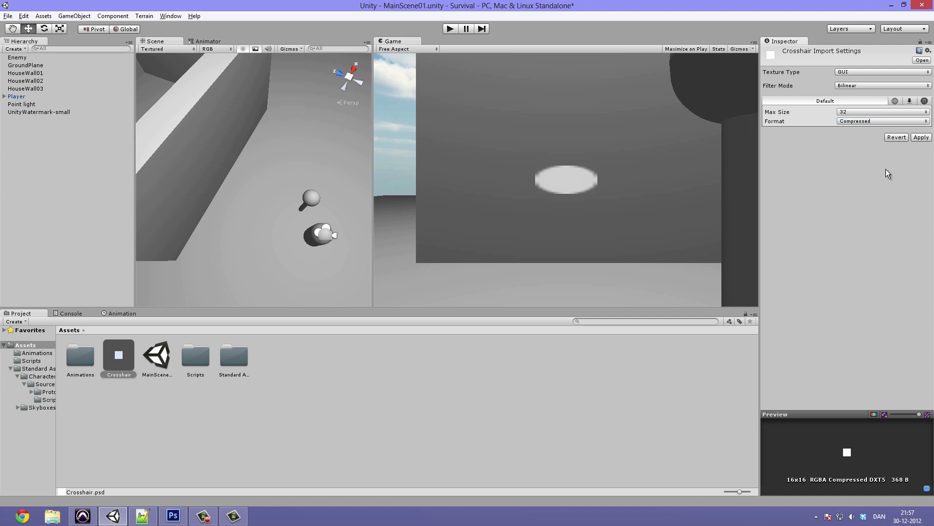
{"action": "left_click", "coordinate": [923, 138]}
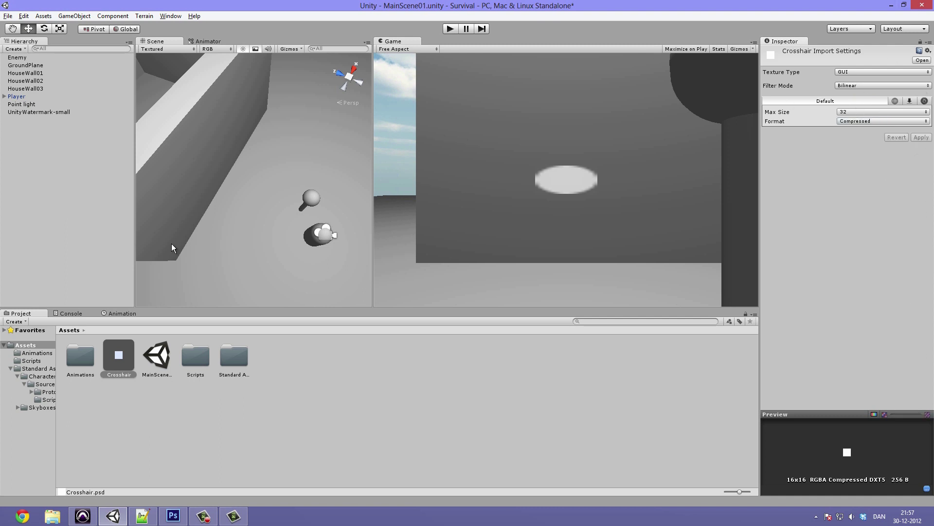
{"action": "left_click", "coordinate": [43, 113]}
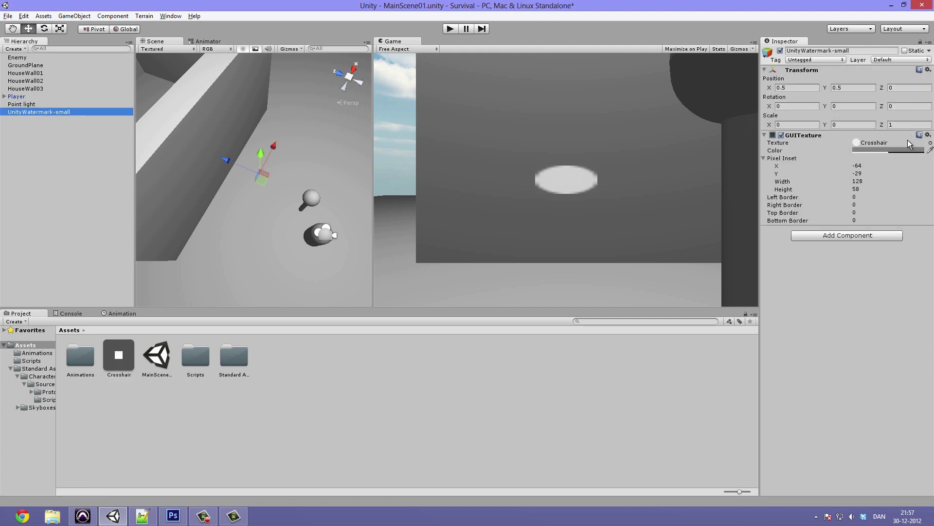
Step: Set the Pixel Inset to Width 16, Height 16, X 0, Y 0 and preview the Game view
{"action": "left_click", "coordinate": [885, 182]}
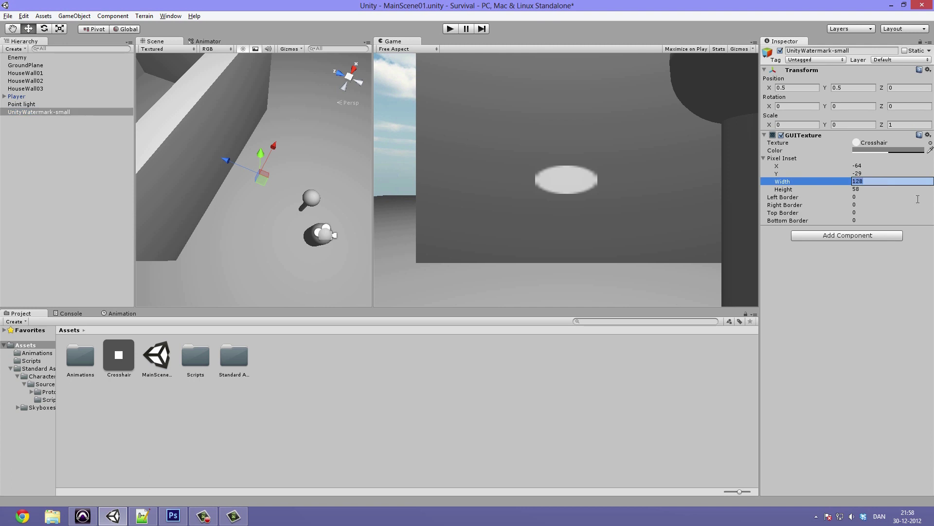
{"action": "type", "text": "16"}
{"action": "key", "text": "Tab"}
{"action": "type", "text": "16"}
{"action": "key", "text": "Return"}
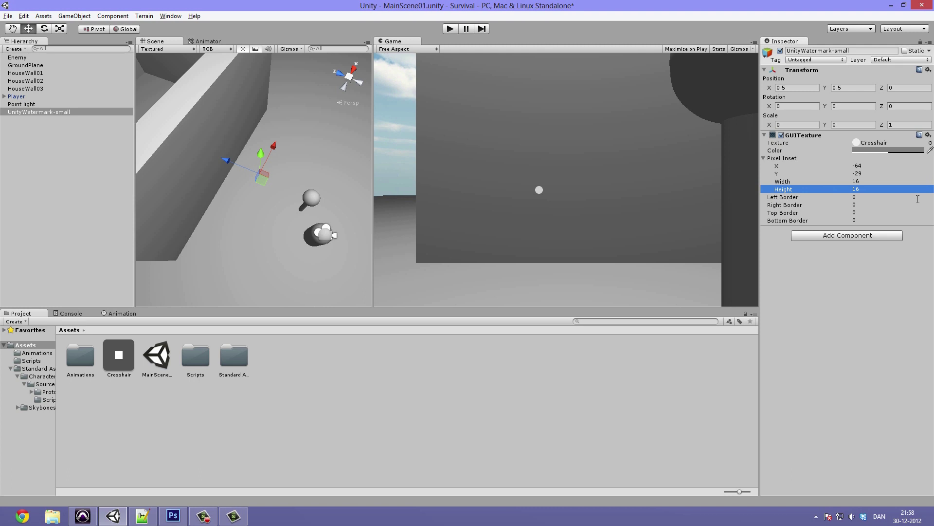
{"action": "left_click", "coordinate": [859, 166]}
{"action": "type", "text": "0"}
{"action": "key", "text": "Tab"}
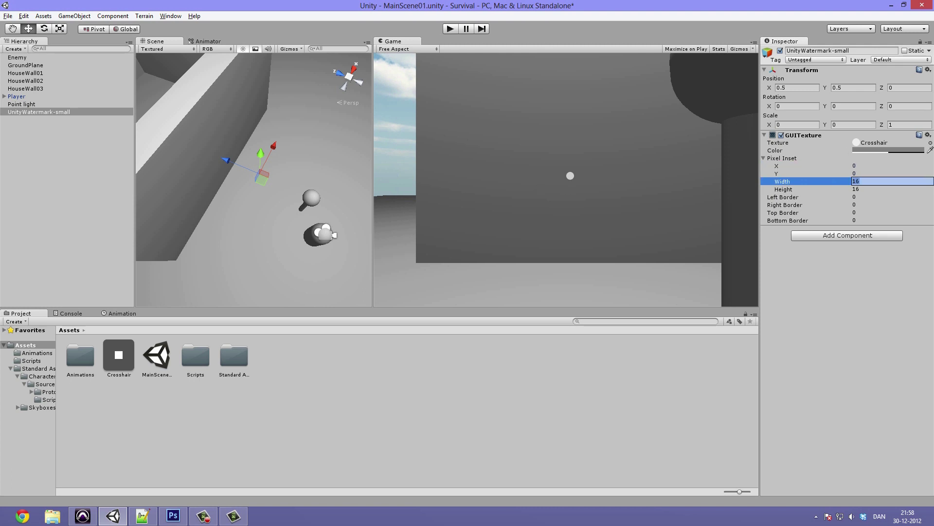
{"action": "type", "text": "0"}
{"action": "key", "text": "Tab"}
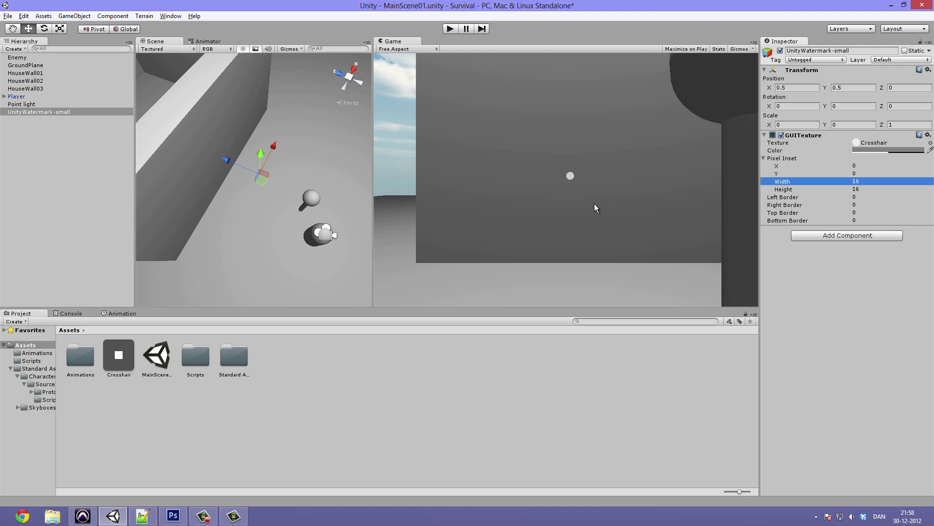
{"action": "key", "text": "shift+space"}
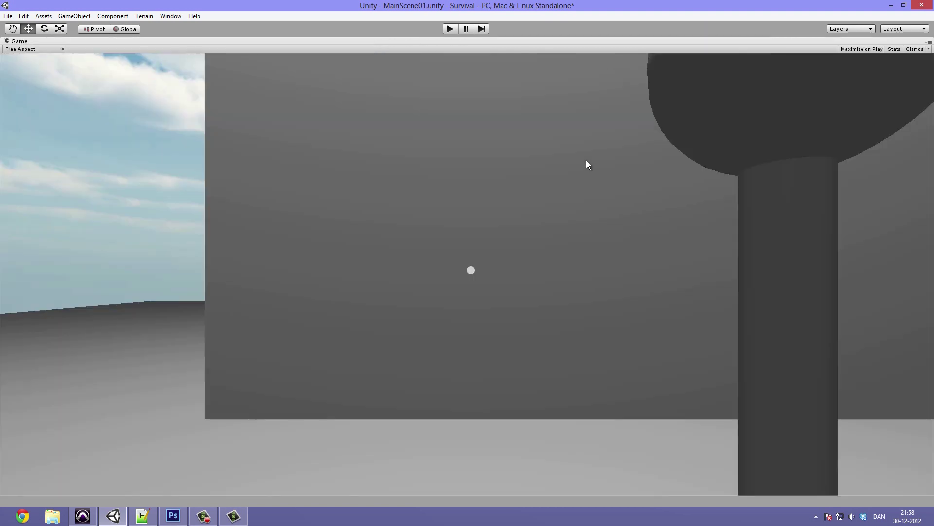
{"action": "key", "text": "shift+space"}
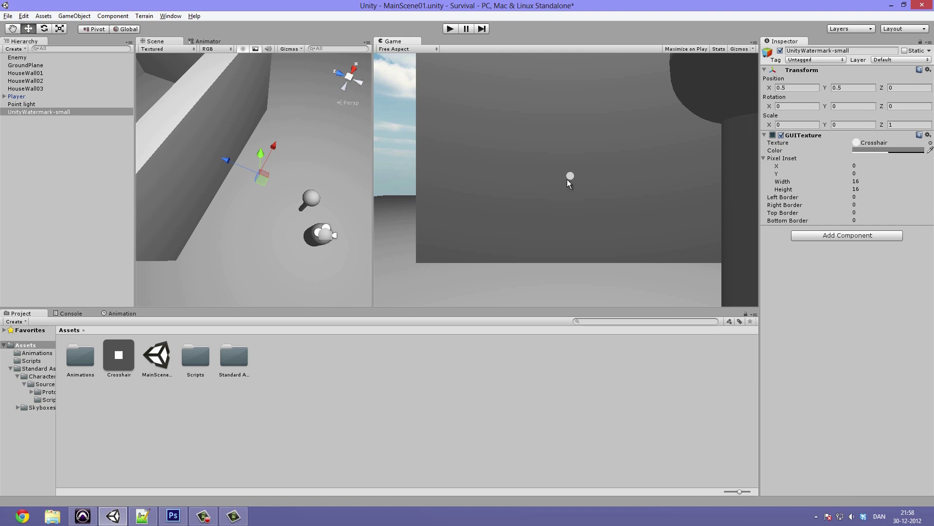
Step: Try Pixel Inset X and Y of 8 and check the dot's centring in the enlarged Game view
{"action": "left_click", "coordinate": [872, 166]}
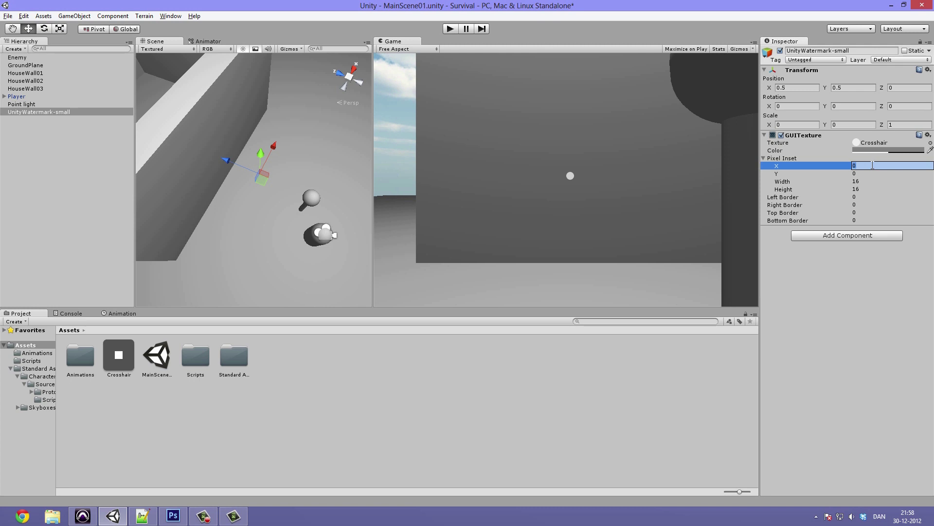
{"action": "type", "text": "8"}
{"action": "key", "text": "Tab"}
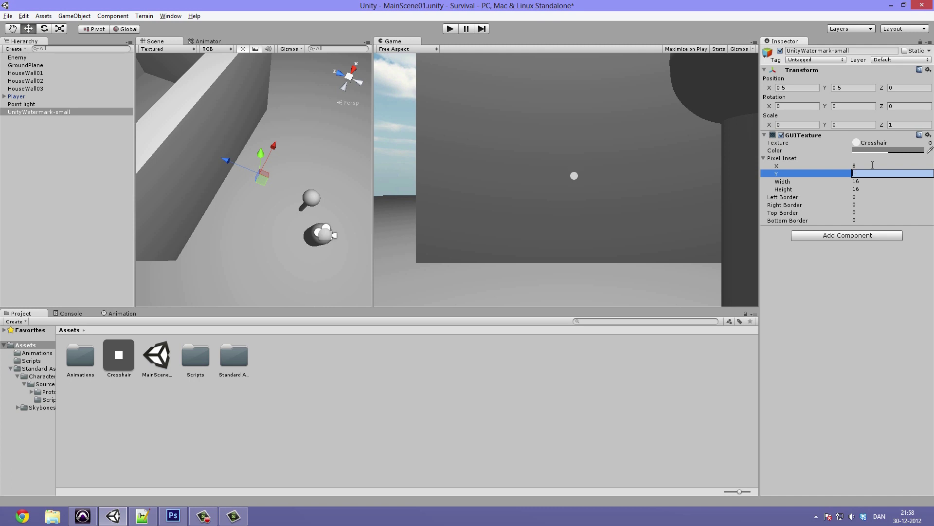
{"action": "type", "text": "8"}
{"action": "key", "text": "Return"}
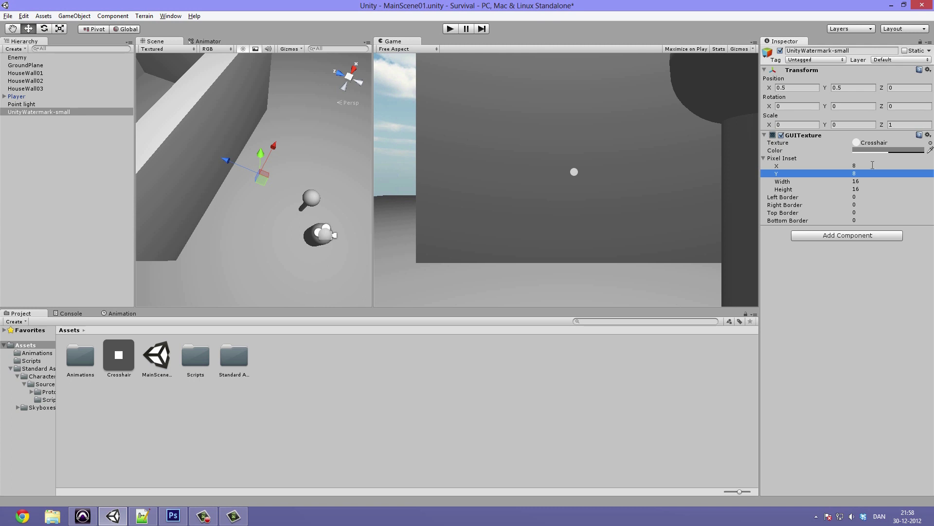
{"action": "key", "text": "shift+space"}
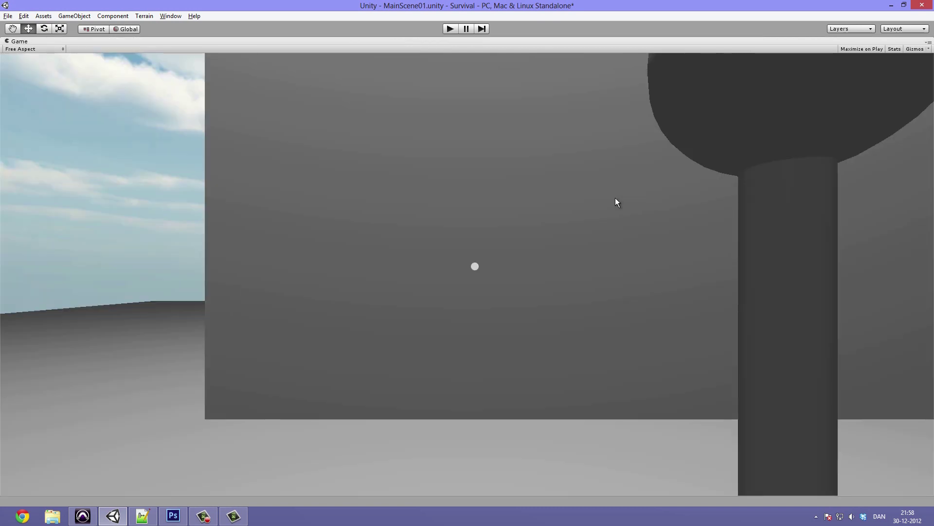
{"action": "key", "text": "shift+space"}
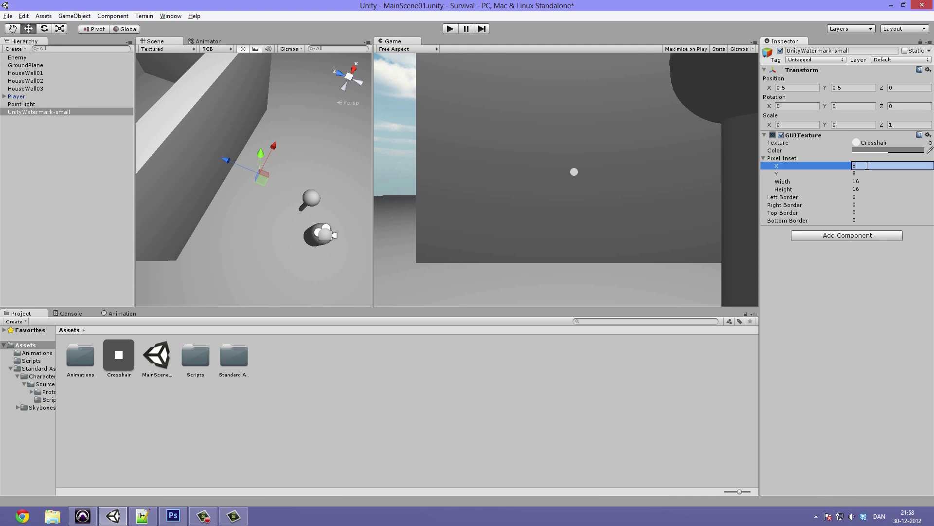
Step: Reset Pixel Inset Y to 0 and inspect the dot in the enlarged Game view
{"action": "key", "text": "Return"}
{"action": "type", "text": "0"}
{"action": "key", "text": "Tab"}
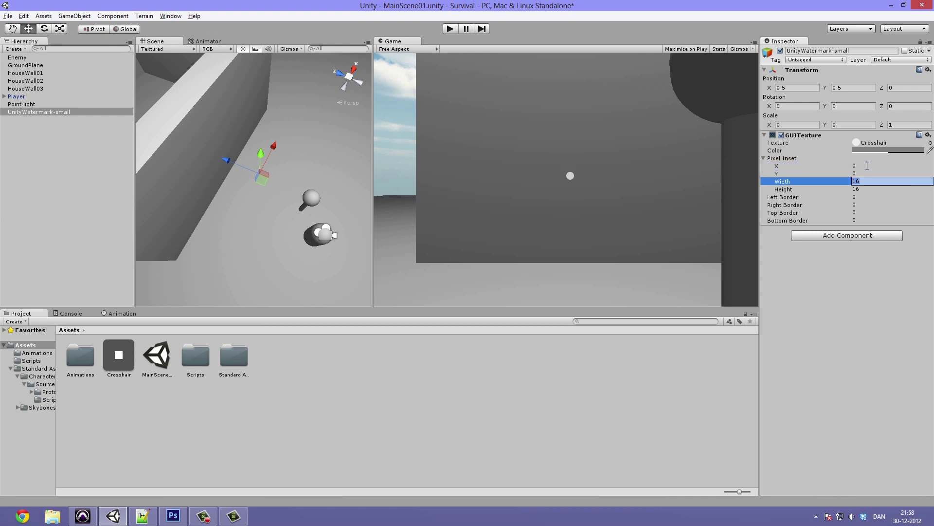
{"action": "left_click", "coordinate": [546, 404]}
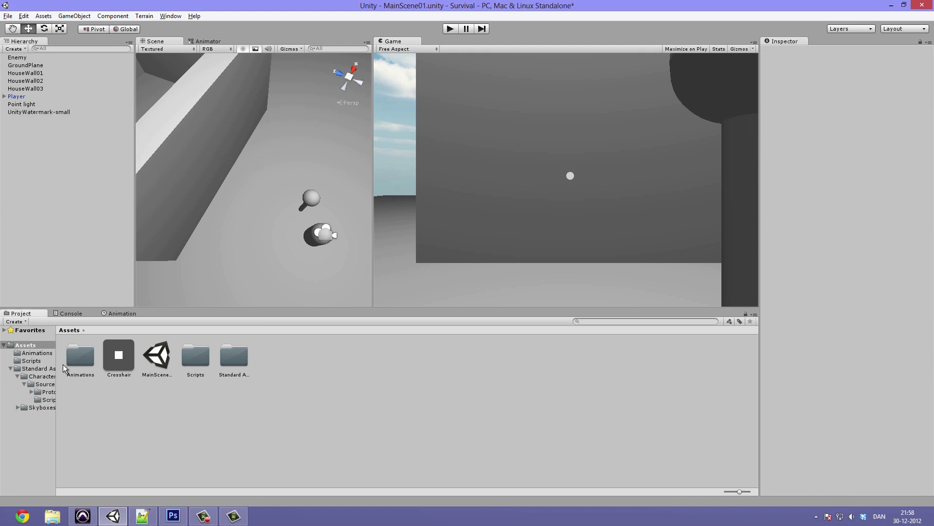
{"action": "left_click", "coordinate": [555, 192]}
{"action": "key", "text": "shift+space"}
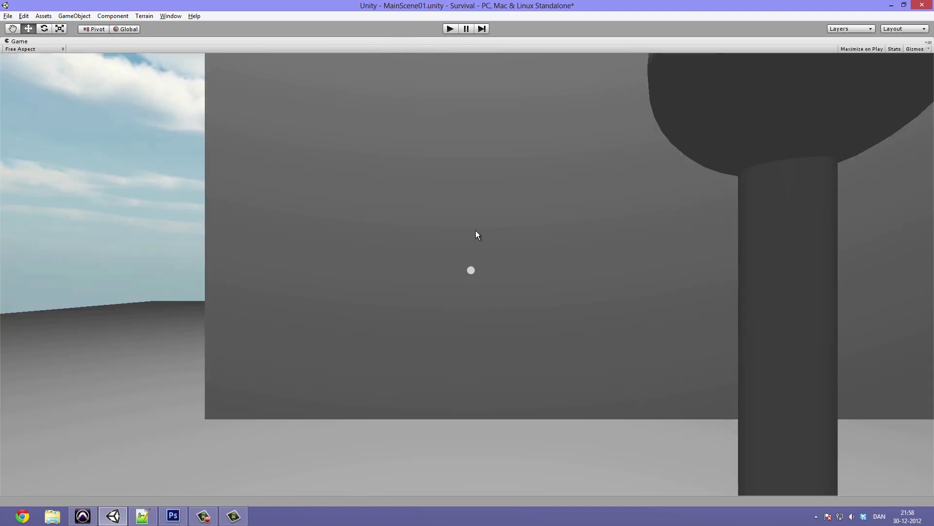
{"action": "key", "text": "shift+space"}
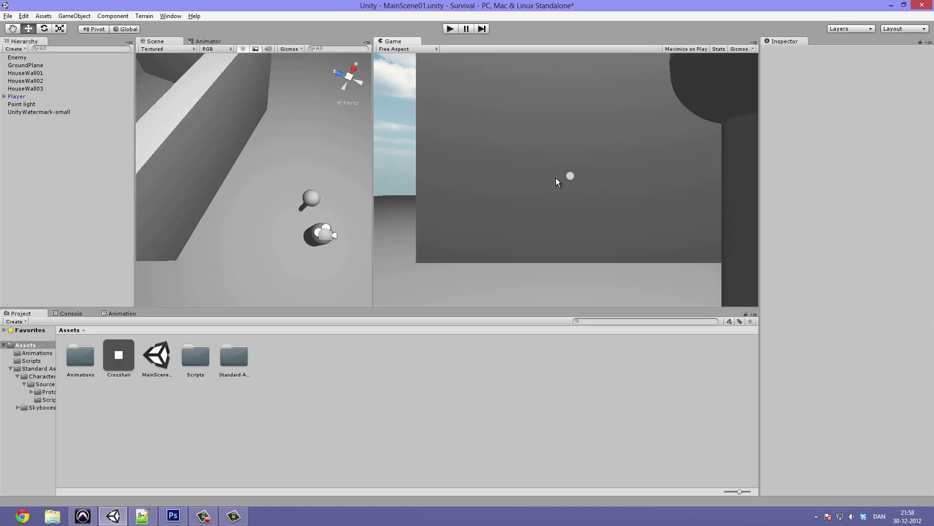
Step: Reselect UnityWatermark-small, undoing an accidental Width stretch to 51.35 so it stays 16
{"action": "left_click", "coordinate": [129, 363]}
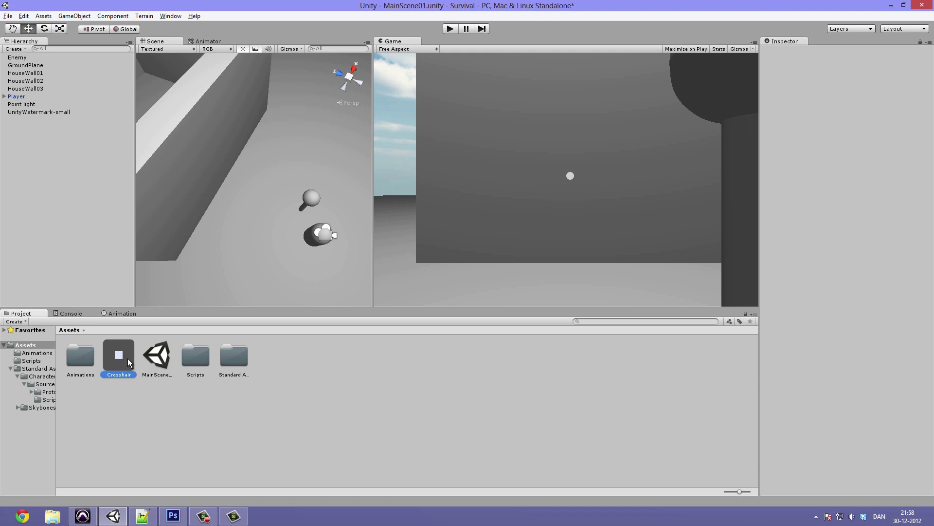
{"action": "left_click", "coordinate": [53, 110]}
{"action": "left_click_drag", "start_coordinate": [820, 178], "coordinate": [361, 182]}
{"action": "key", "text": "ctrl+z"}
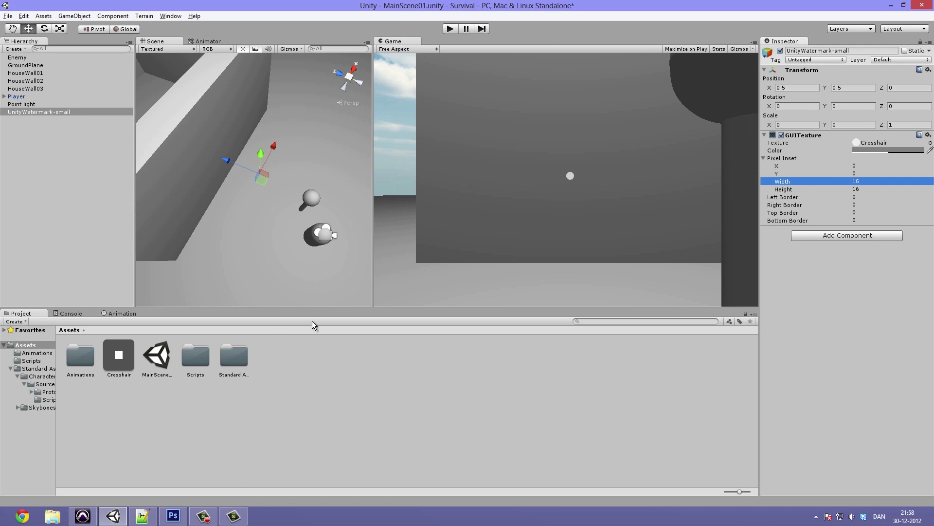
{"action": "left_click", "coordinate": [37, 110]}
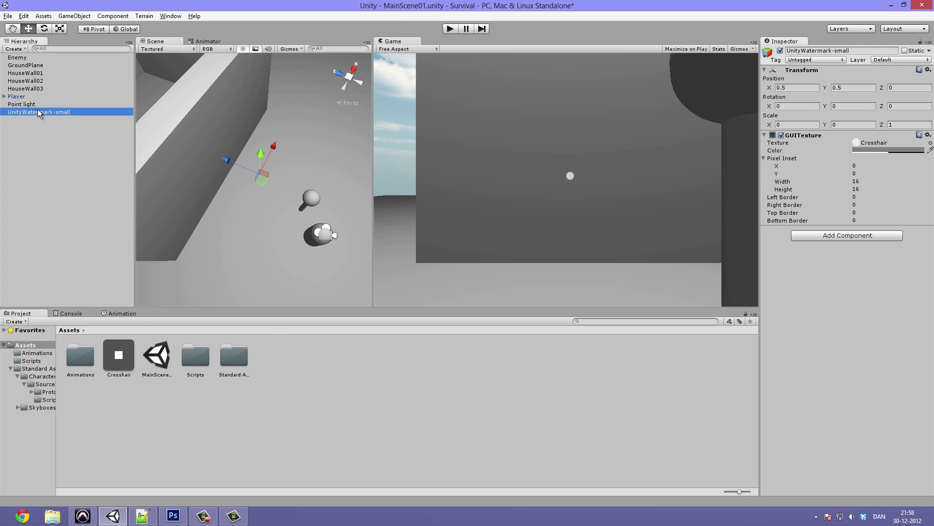
Step: Rename the UnityWatermark-small object in the Hierarchy to CrosssHair
{"action": "right_click", "coordinate": [30, 112]}
{"action": "left_click", "coordinate": [82, 158]}
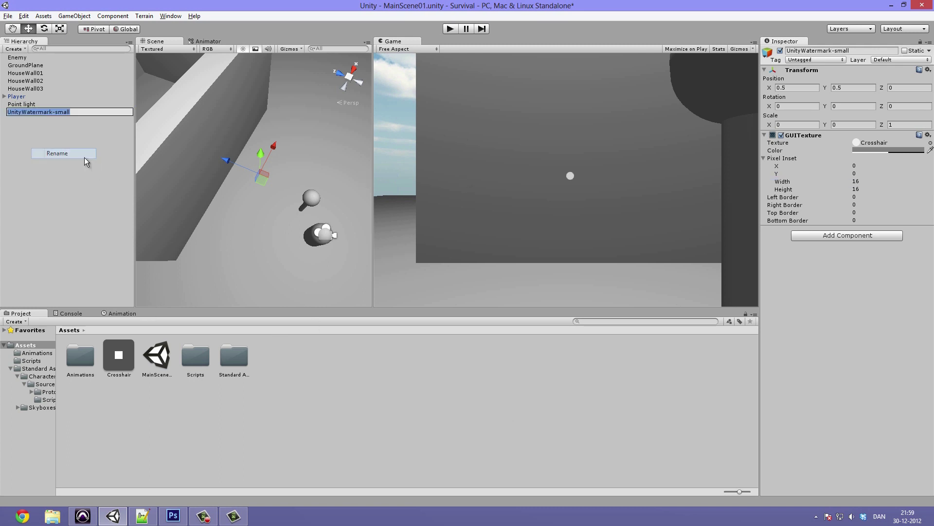
{"action": "key", "text": "BackSpace"}
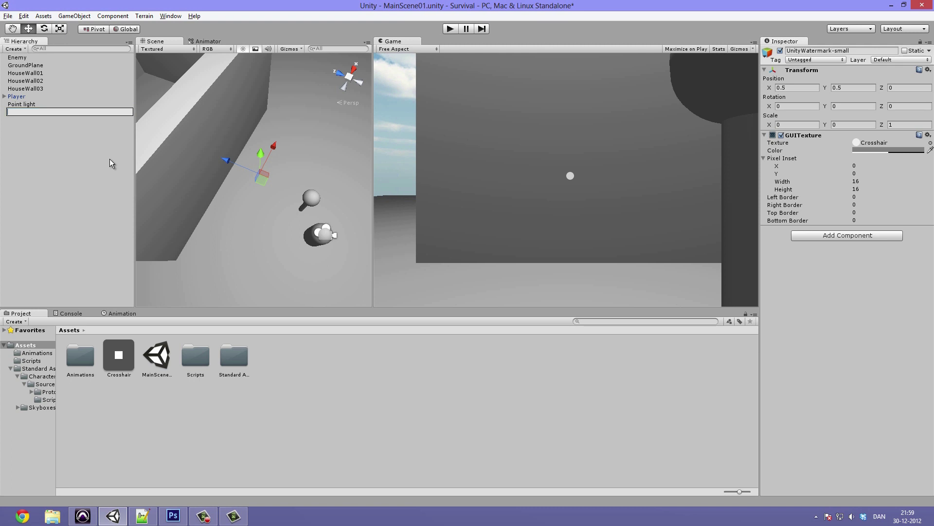
{"action": "type", "text": "CrosssHair"}
{"action": "key", "text": "Return"}
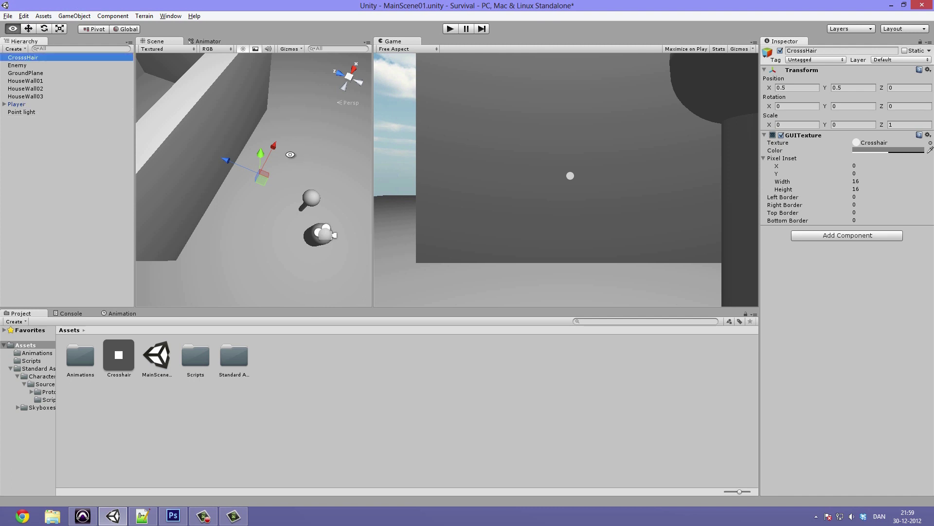
Step: Orbit and pull back the Scene view to show the whole arena, and collapse the GUITexture component
{"action": "left_click_drag", "start_coordinate": [284, 130], "coordinate": [122, 78], "text": "alt"}
{"action": "right_click_drag", "start_coordinate": [232, 119], "coordinate": [280, 150], "text": "alt"}
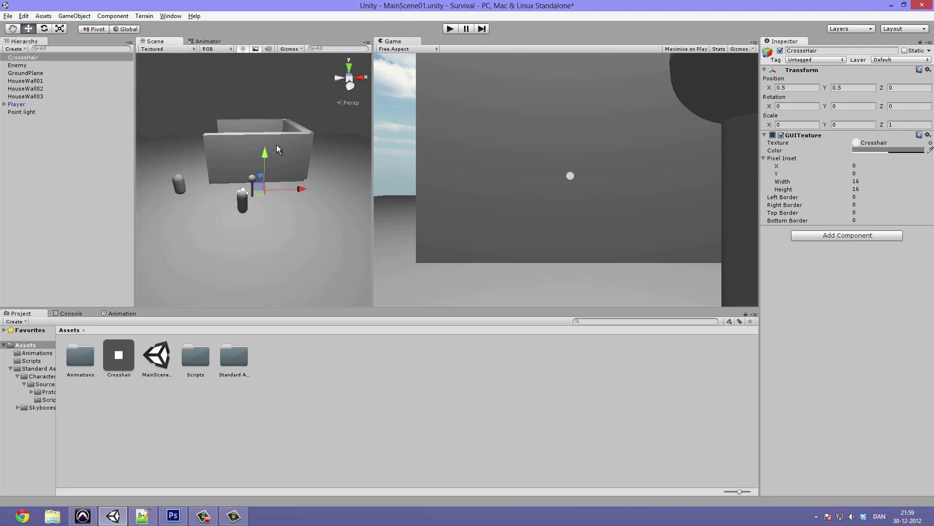
{"action": "left_click", "coordinate": [813, 136]}
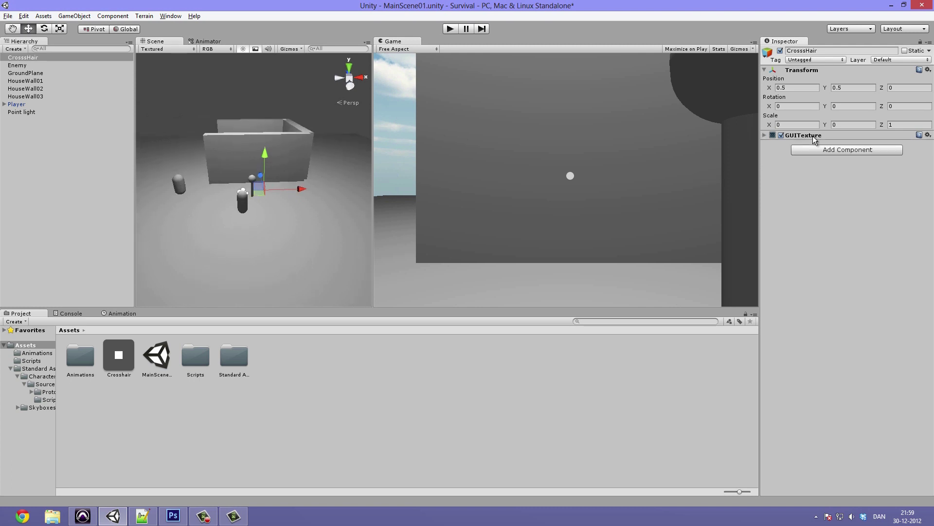